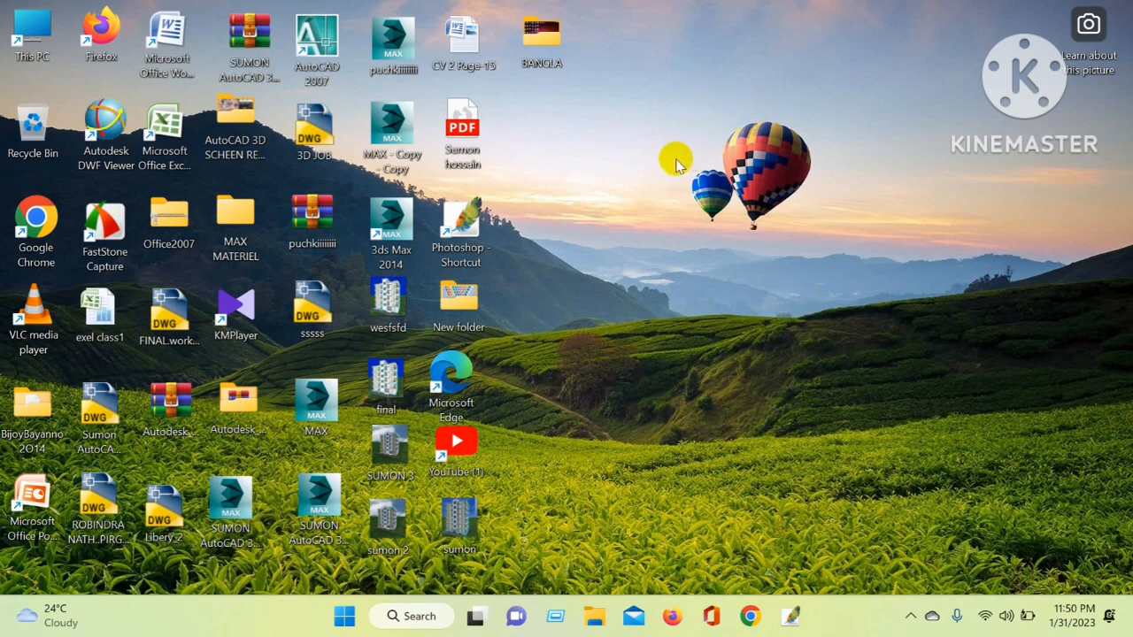
Open Microsoft Word and apply the diagonal DO NOT COPY 1 watermark to the blank document
{"action": "double_click", "coordinate": [163, 45]}
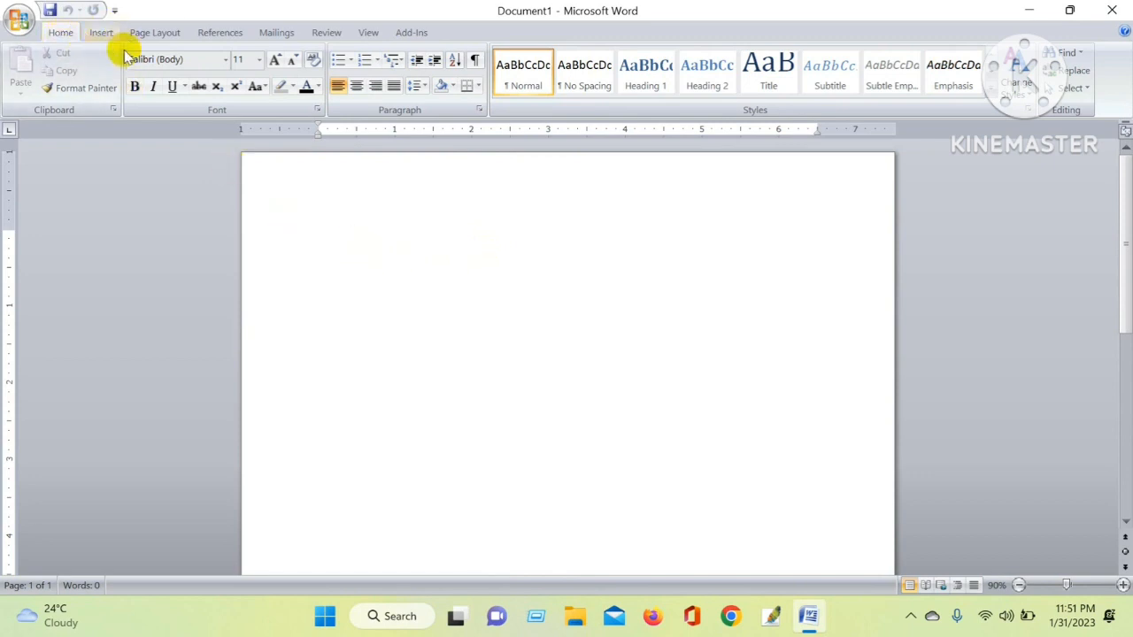
{"action": "left_click", "coordinate": [152, 35]}
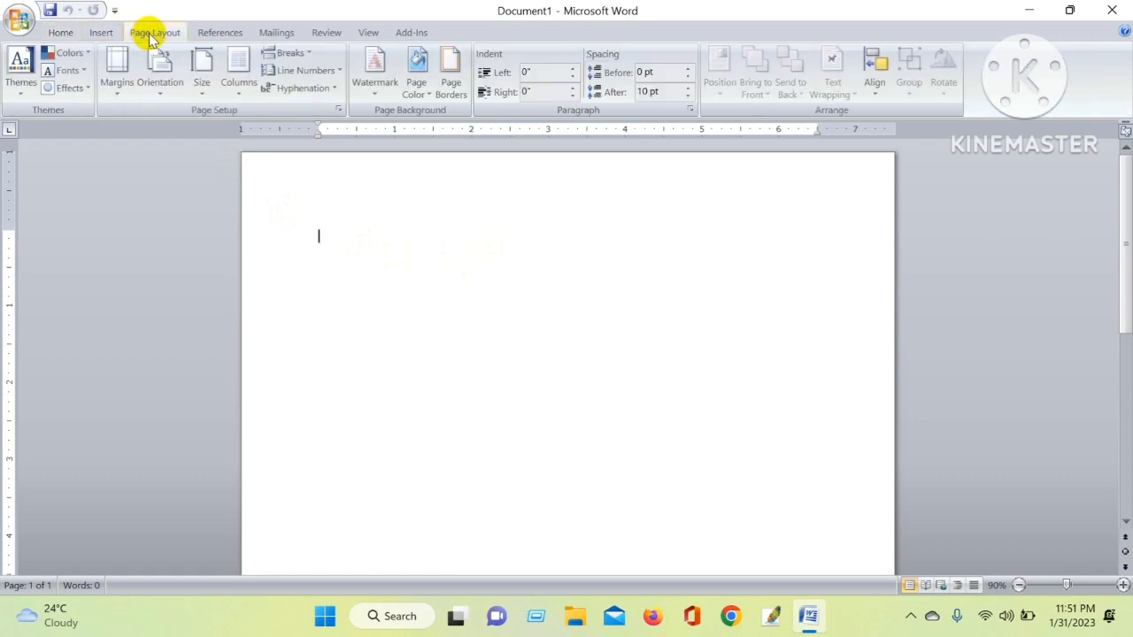
{"action": "left_click", "coordinate": [375, 68]}
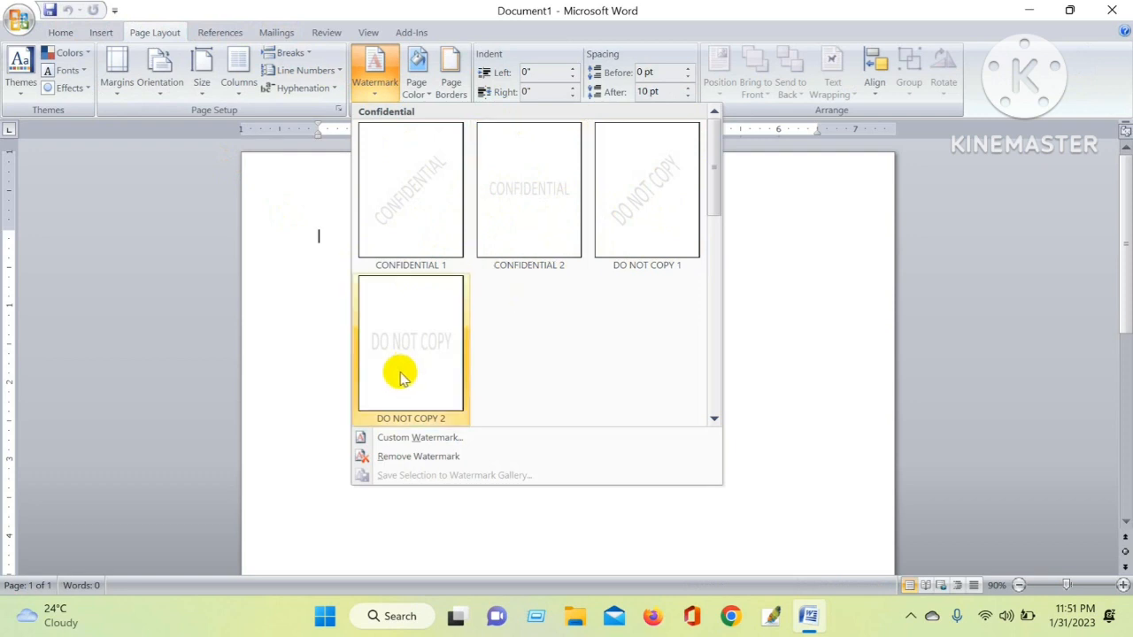
{"action": "left_click", "coordinate": [630, 180]}
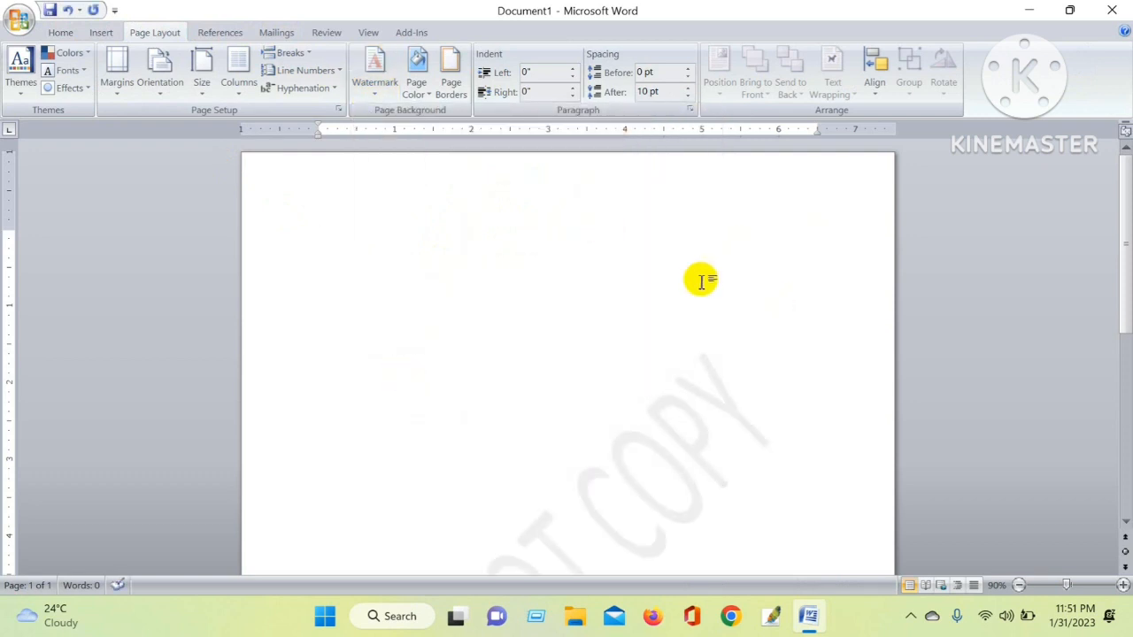
Open the custom watermark settings and replace the watermark text with the author's name
{"action": "scroll", "coordinate": [699, 280], "scroll_direction": "down", "scroll_amount": 4}
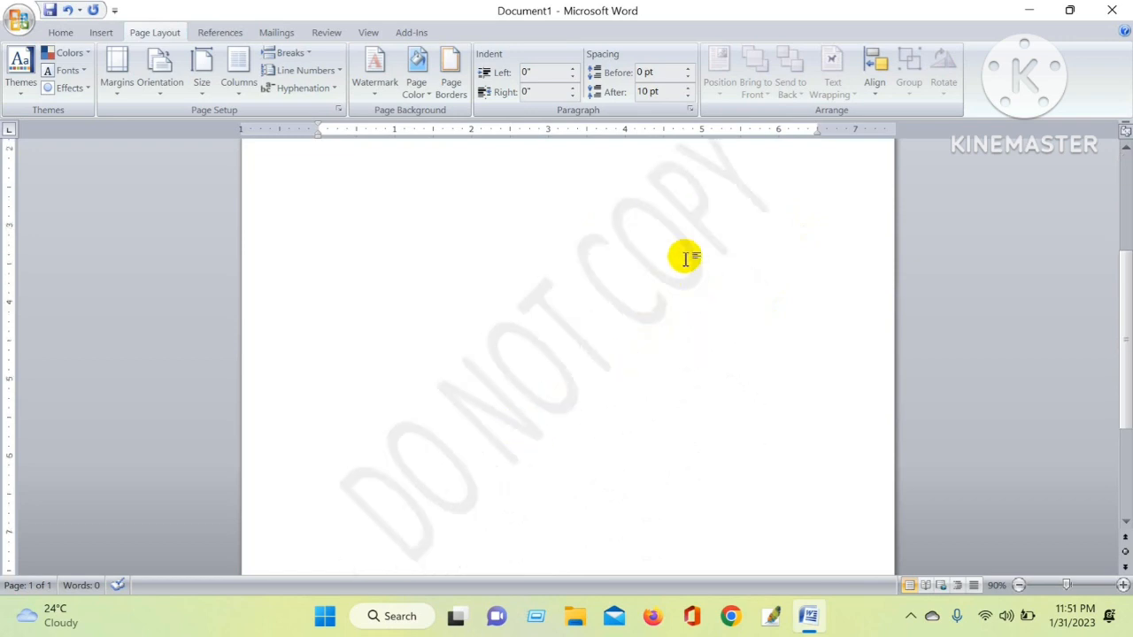
{"action": "scroll", "coordinate": [676, 279], "scroll_direction": "up", "scroll_amount": 1}
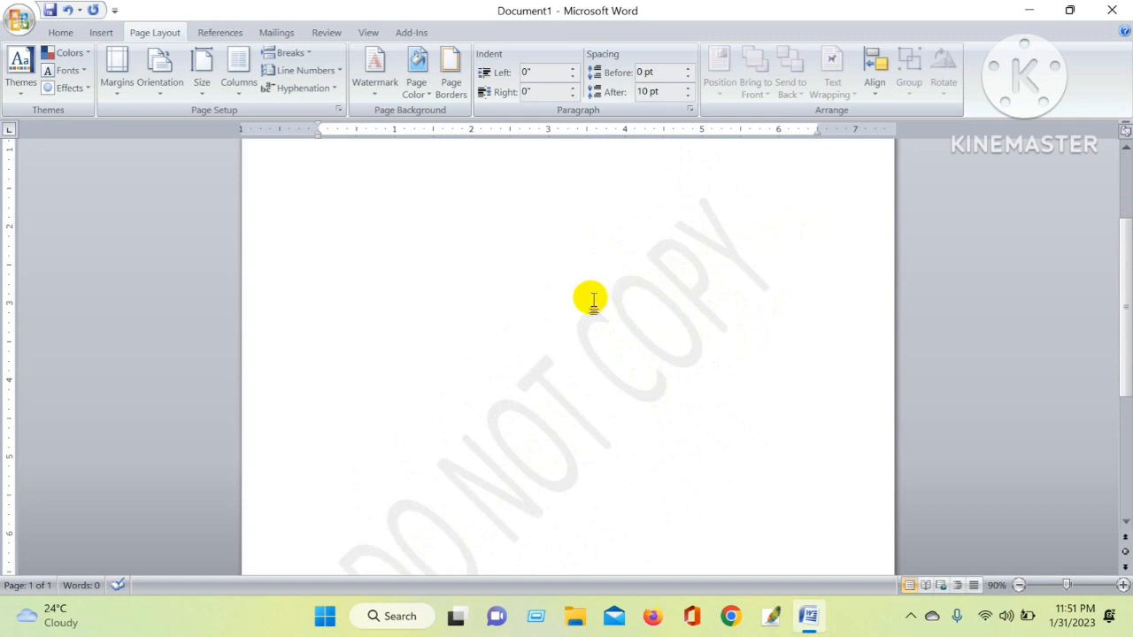
{"action": "scroll", "coordinate": [592, 299], "scroll_direction": "down", "scroll_amount": 2}
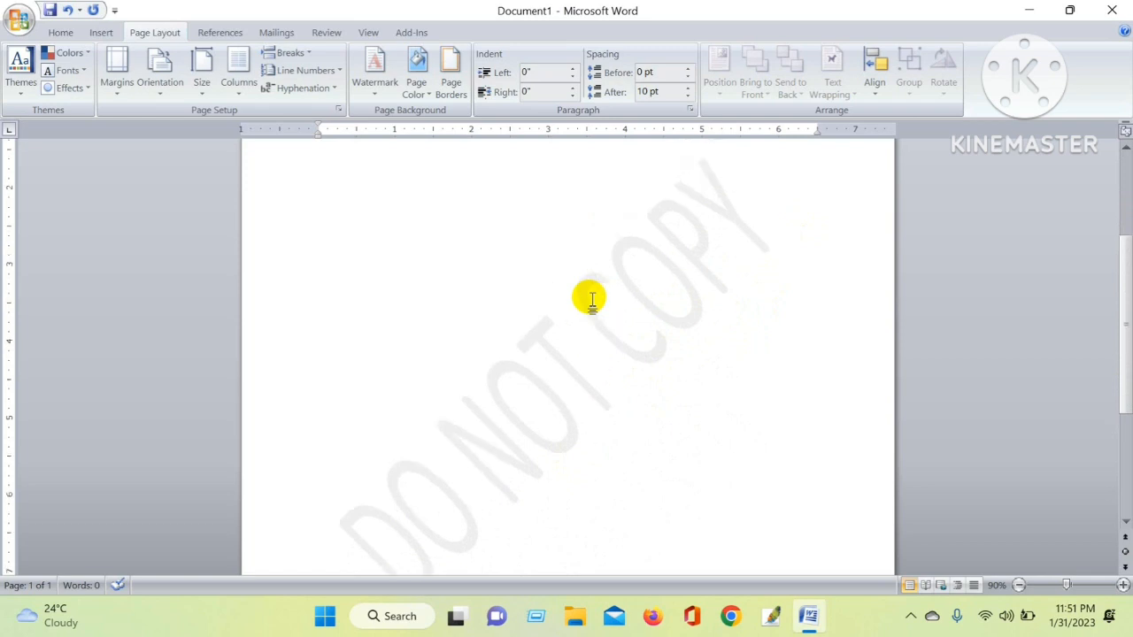
{"action": "left_click", "coordinate": [380, 77]}
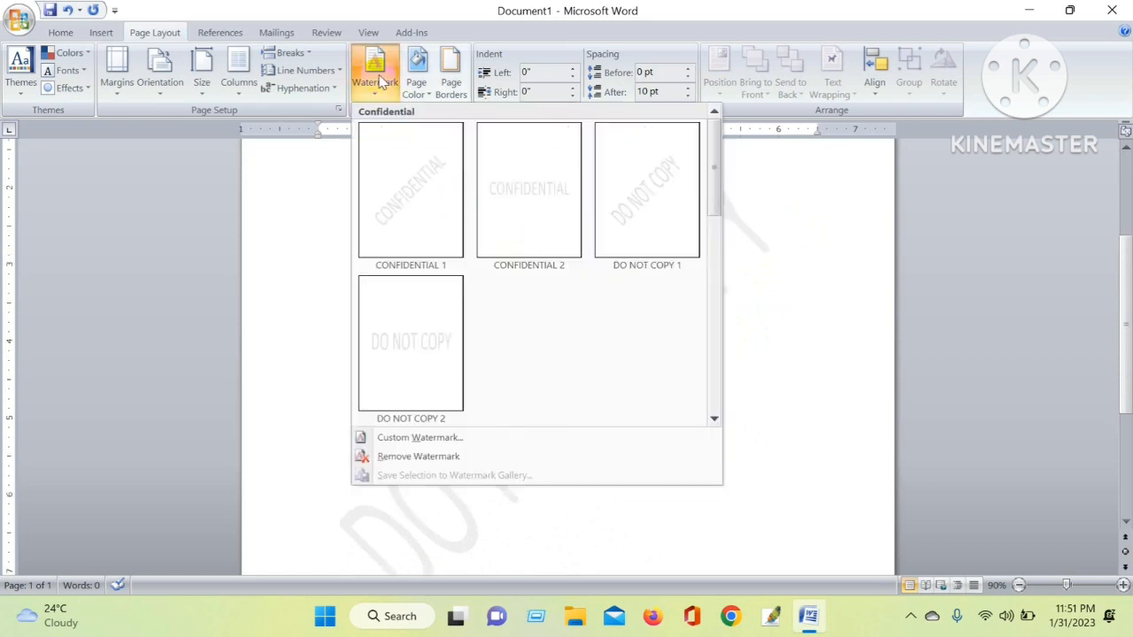
{"action": "left_click", "coordinate": [431, 436]}
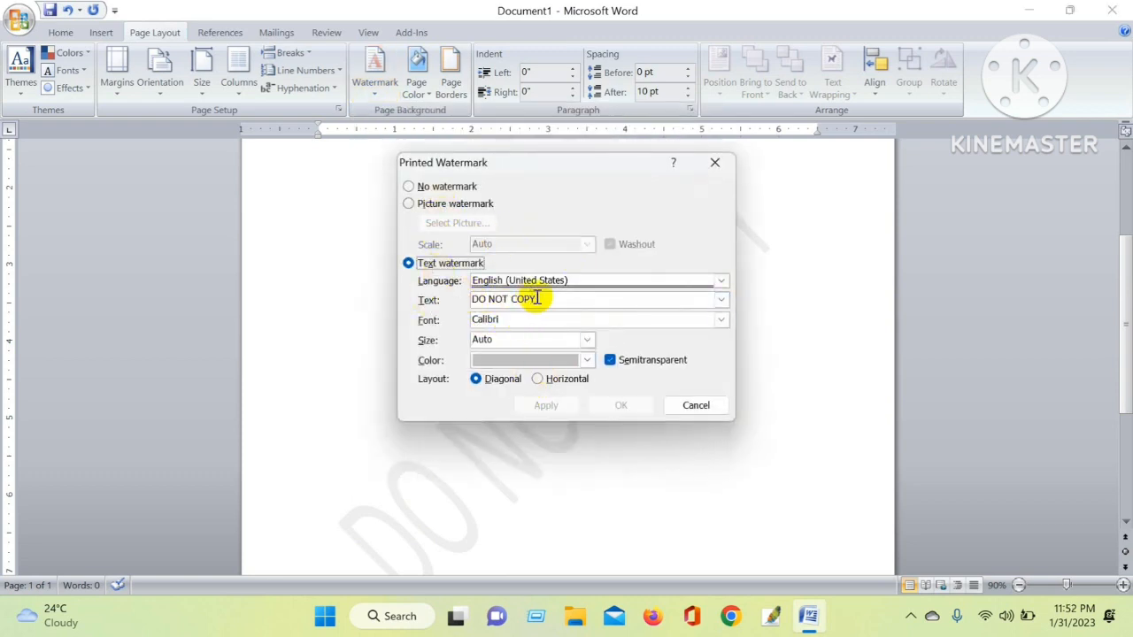
{"action": "left_click_drag", "start_coordinate": [539, 299], "coordinate": [462, 299]}
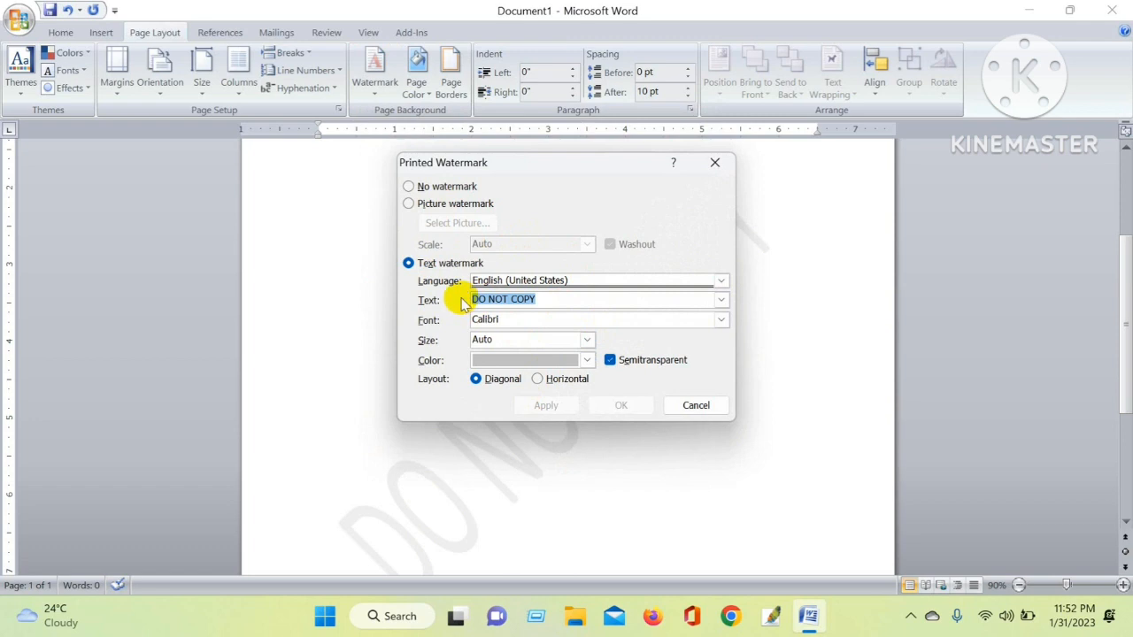
{"action": "type", "text": "Sumon"}
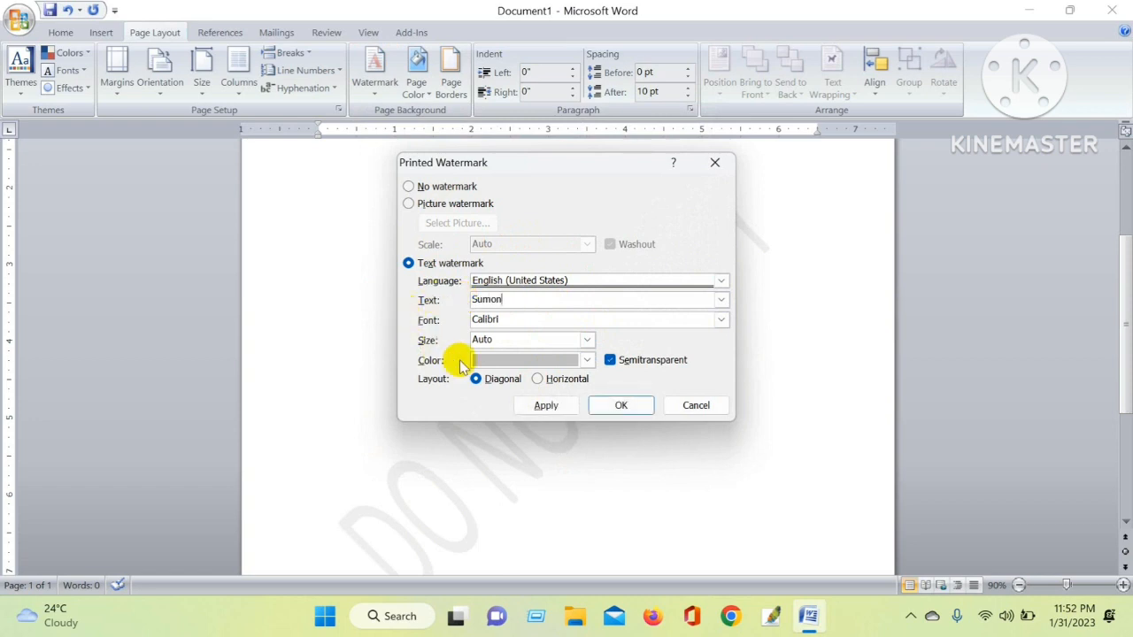
Set the watermark font to Times New Roman and its colour to a light aqua tint, then apply it
{"action": "left_click", "coordinate": [722, 320]}
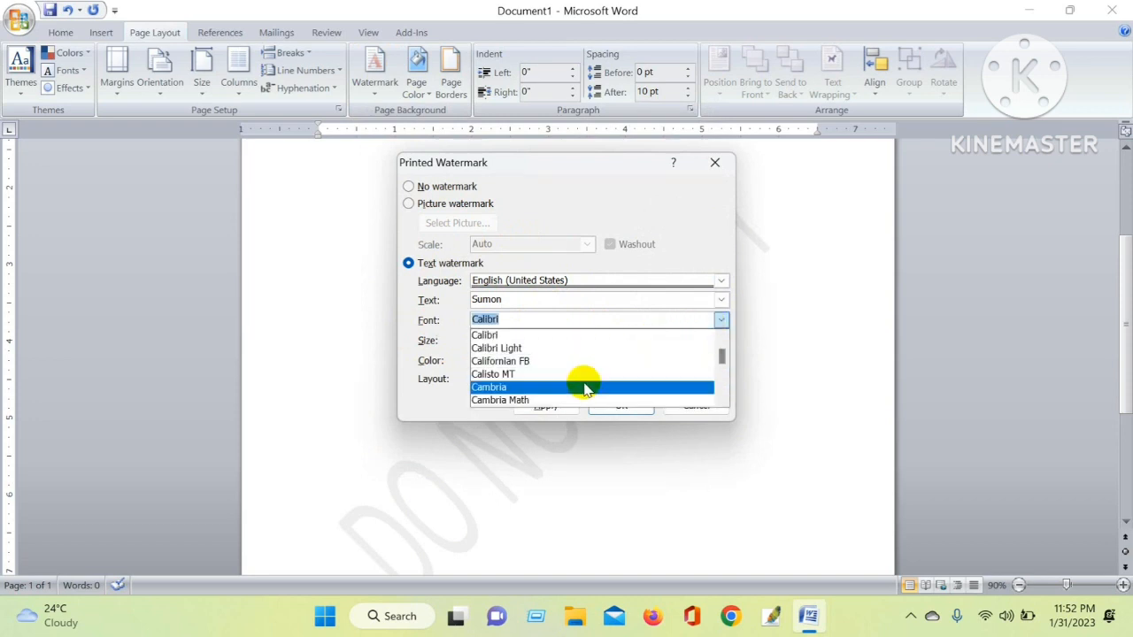
{"action": "type", "text": "tim"}
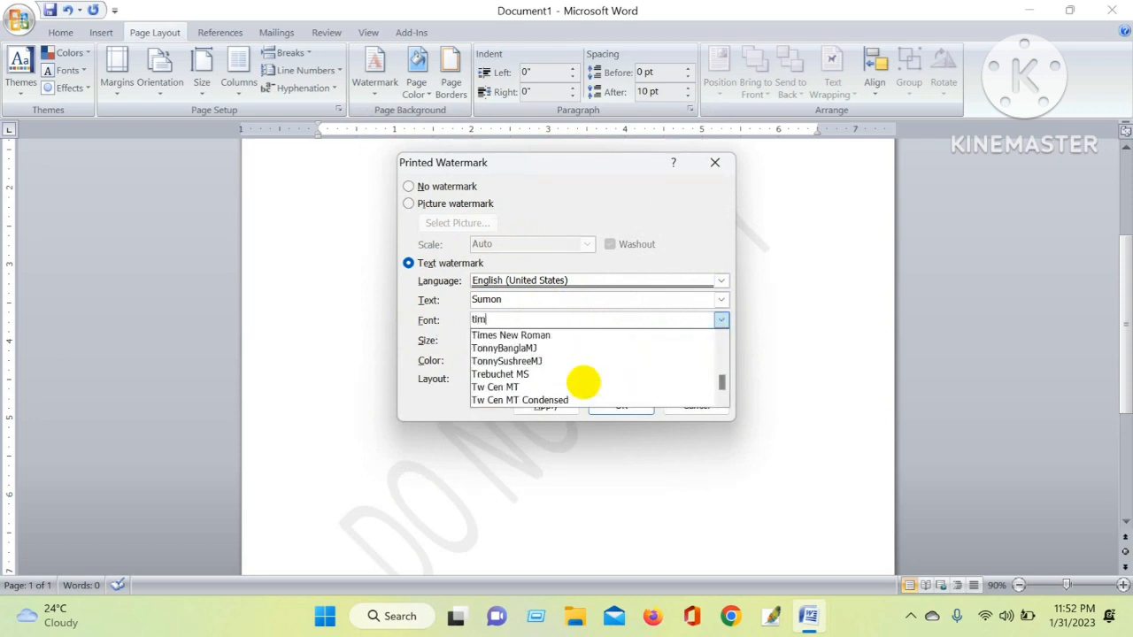
{"action": "left_click", "coordinate": [567, 336]}
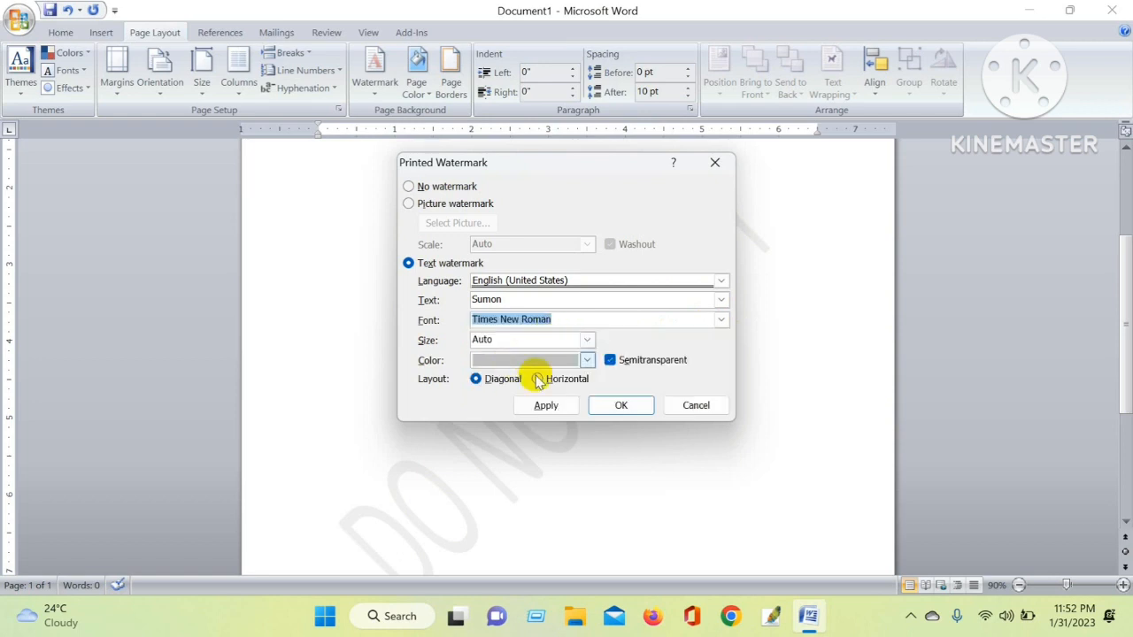
{"action": "left_click", "coordinate": [585, 360]}
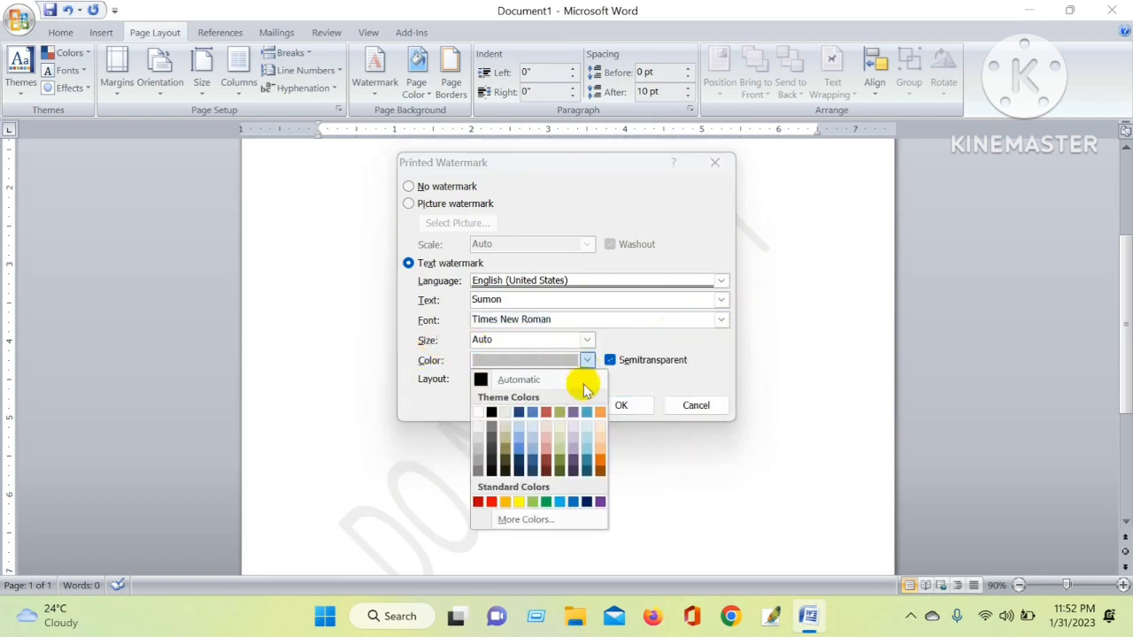
{"action": "left_click", "coordinate": [587, 441]}
{"action": "left_click", "coordinate": [622, 405]}
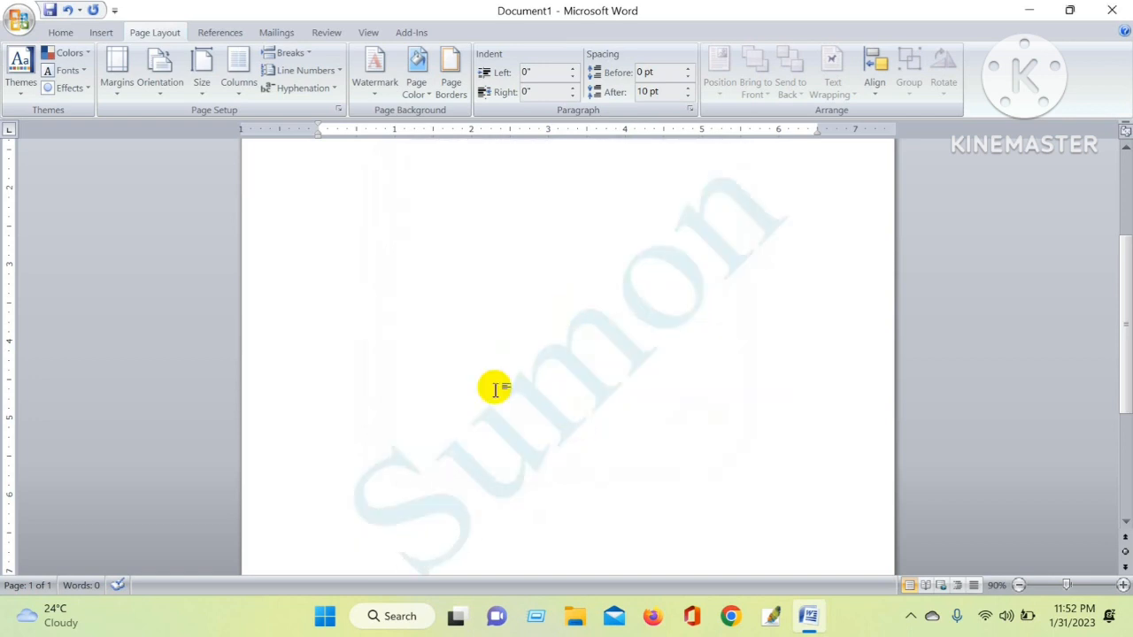
Type the line "amr sonar bangle ami tomai valobashi," at the top of the page
{"action": "scroll", "coordinate": [535, 354], "scroll_direction": "up", "scroll_amount": 2}
{"action": "scroll", "coordinate": [529, 361], "scroll_direction": "up", "scroll_amount": 1}
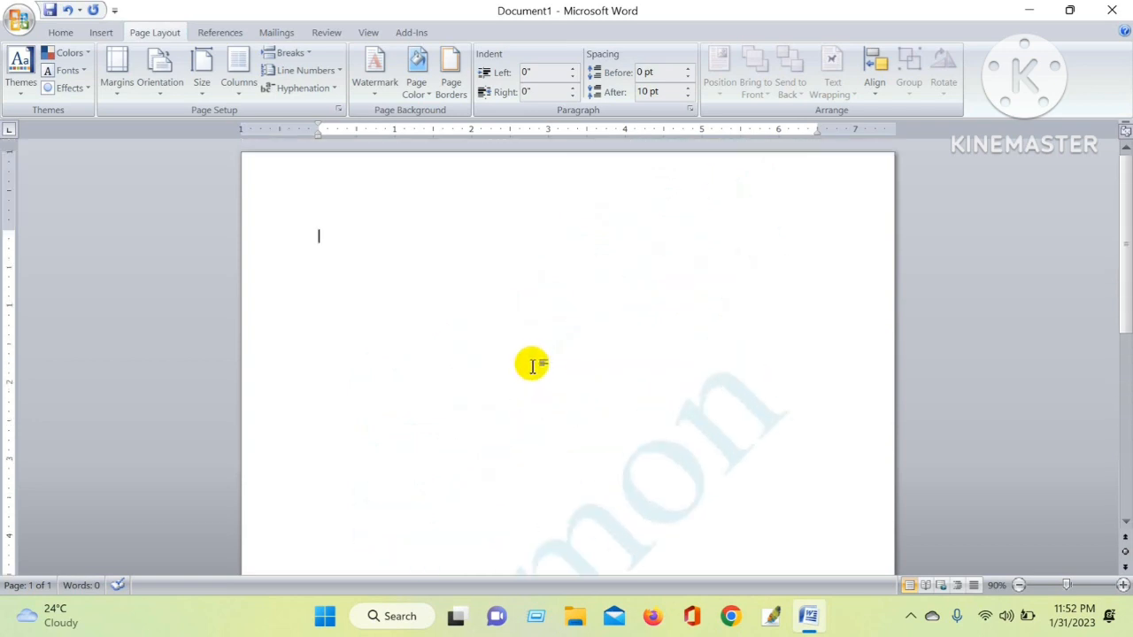
{"action": "scroll", "coordinate": [531, 364], "scroll_direction": "down", "scroll_amount": 1}
{"action": "scroll", "coordinate": [321, 290], "scroll_direction": "up", "scroll_amount": 2}
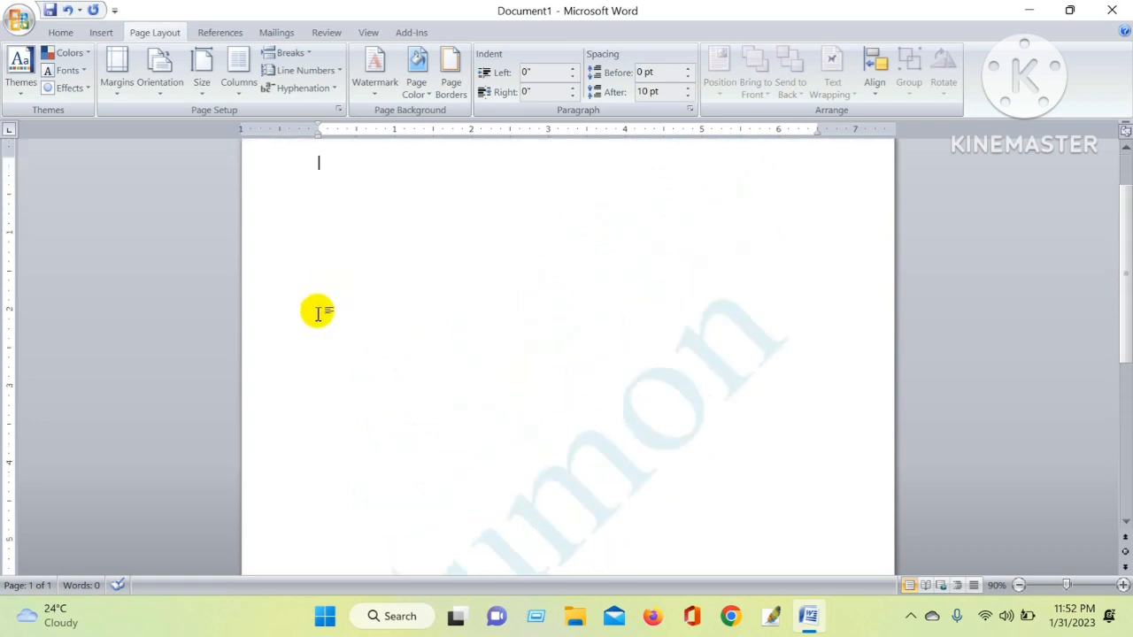
{"action": "scroll", "coordinate": [318, 311], "scroll_direction": "down", "scroll_amount": 3}
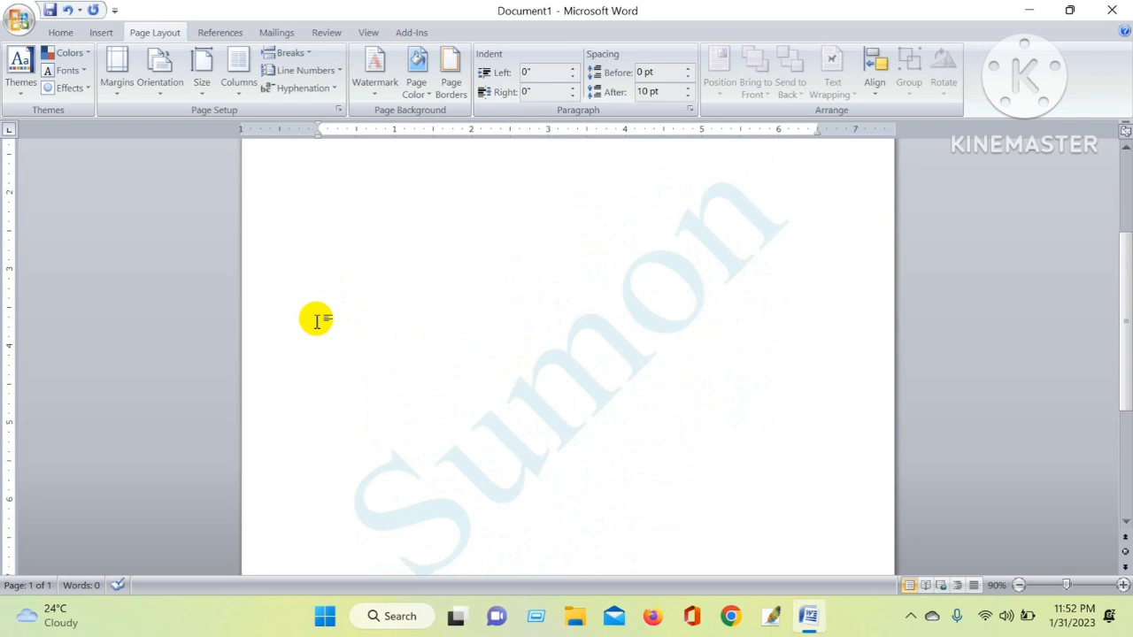
{"action": "type", "text": "a"}
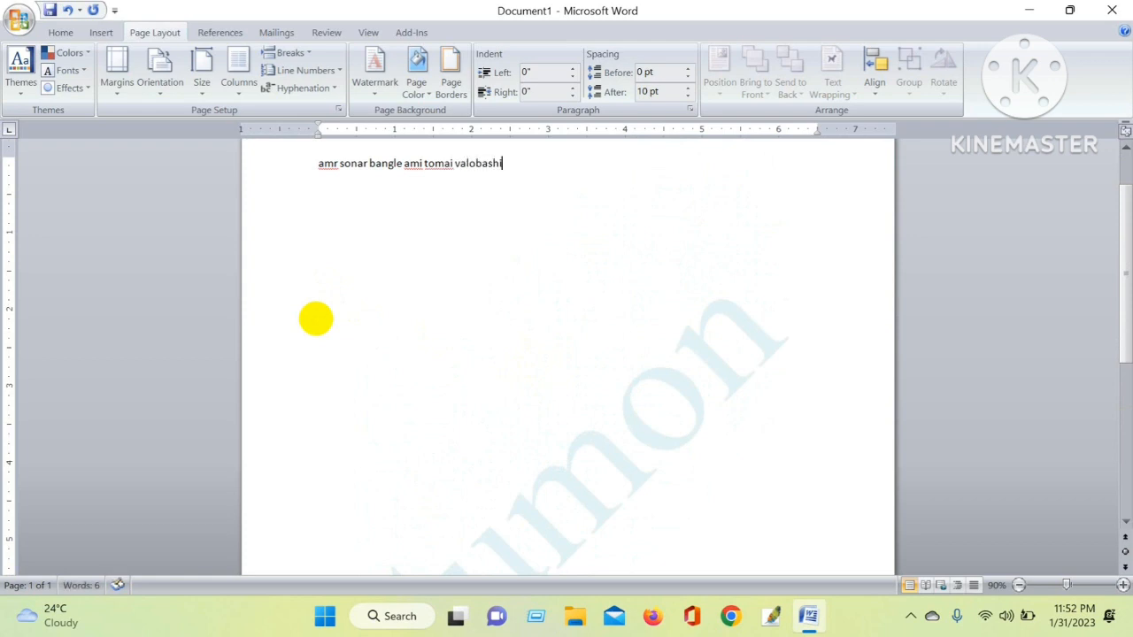
{"action": "scroll", "coordinate": [319, 193], "scroll_direction": "up", "scroll_amount": 2}
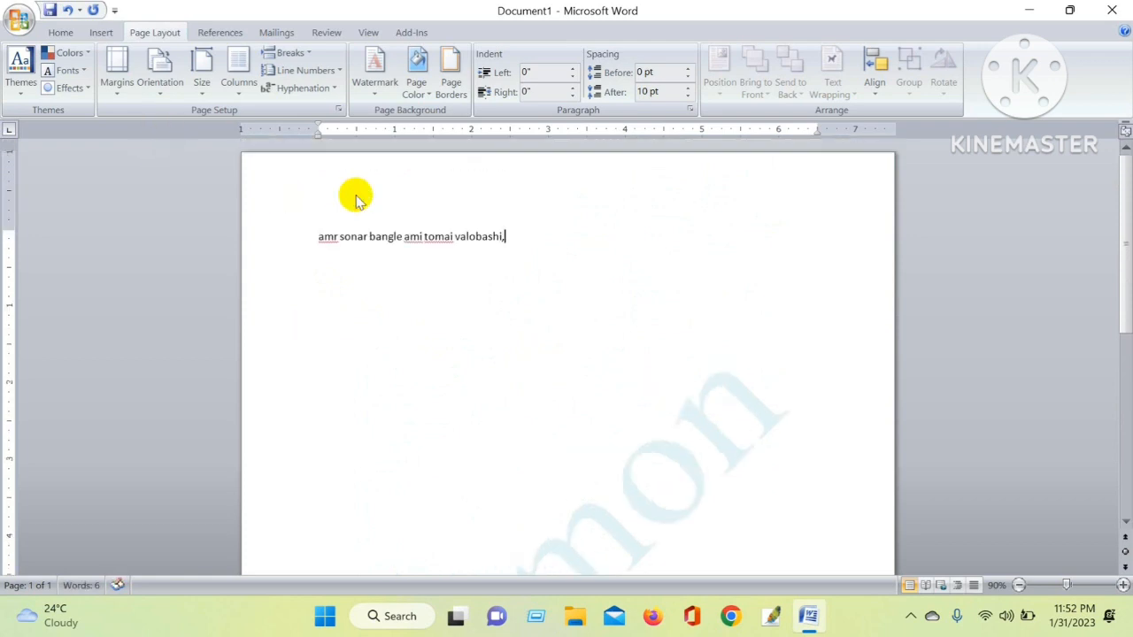
Select the line and enlarge its font size to 26 pt
{"action": "left_click", "coordinate": [305, 239]}
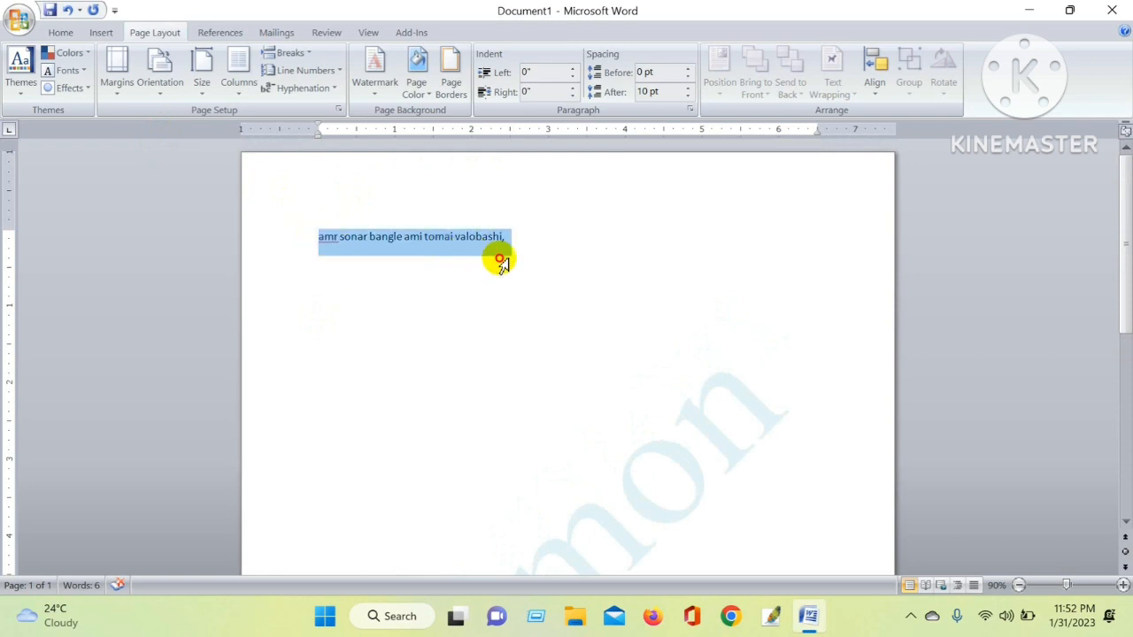
{"action": "left_click", "coordinate": [60, 32]}
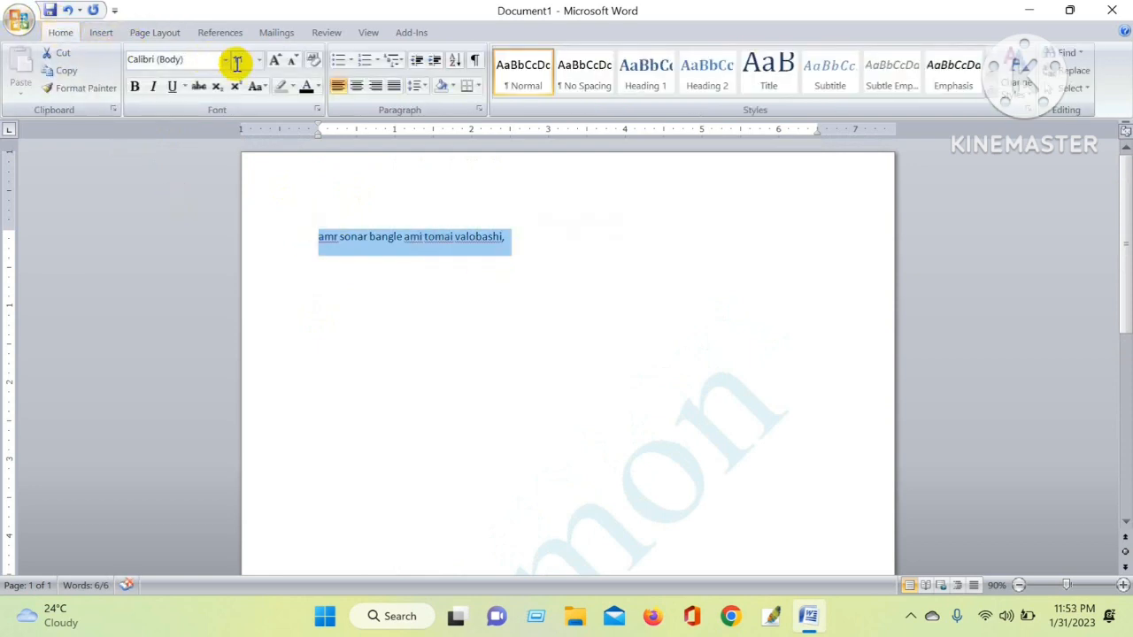
{"action": "left_click", "coordinate": [276, 62]}
{"action": "left_click", "coordinate": [276, 62]}
{"action": "left_click", "coordinate": [276, 62]}
{"action": "left_click", "coordinate": [276, 62]}
{"action": "left_click", "coordinate": [276, 62]}
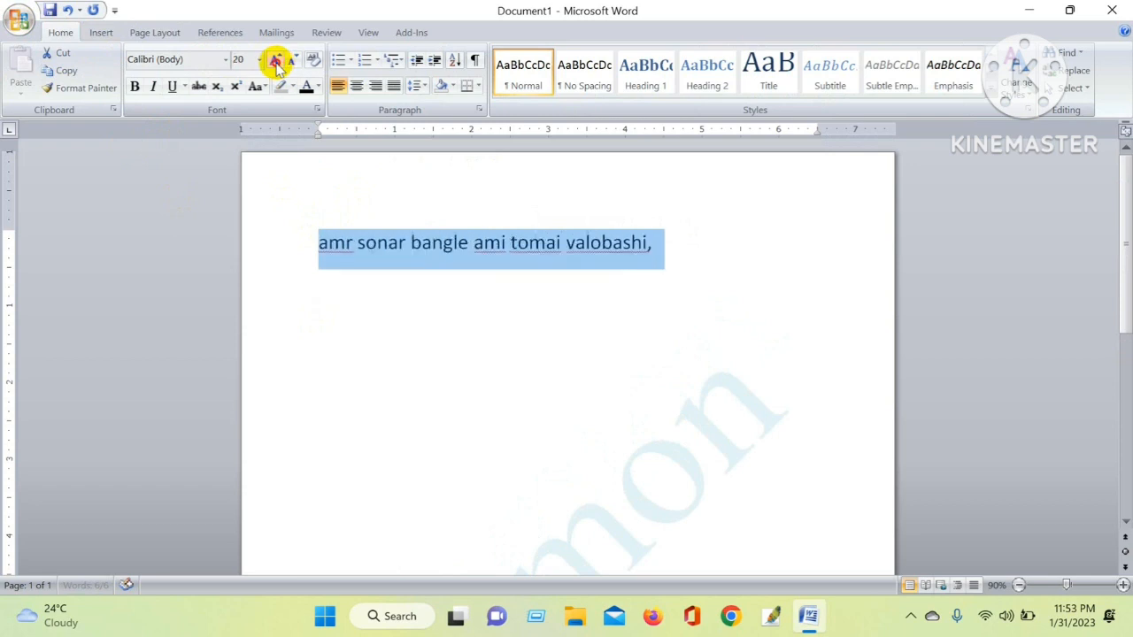
{"action": "left_click", "coordinate": [275, 63]}
{"action": "left_click", "coordinate": [276, 63]}
{"action": "left_click", "coordinate": [276, 62]}
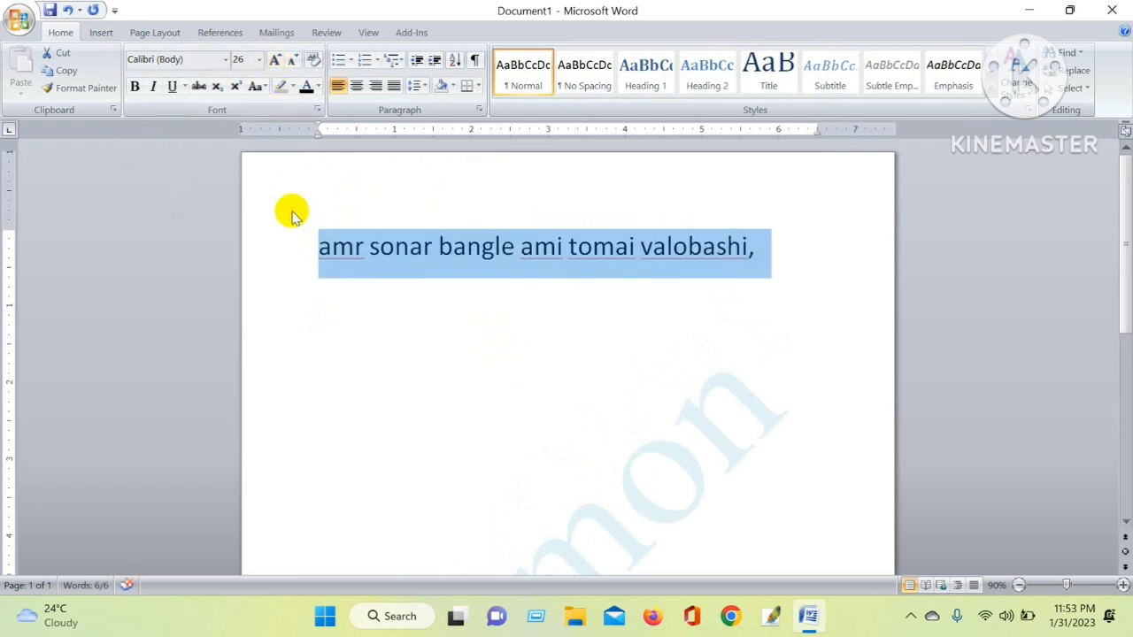
Insert three blank paragraphs before the line to move it down the page
{"action": "left_click", "coordinate": [805, 287]}
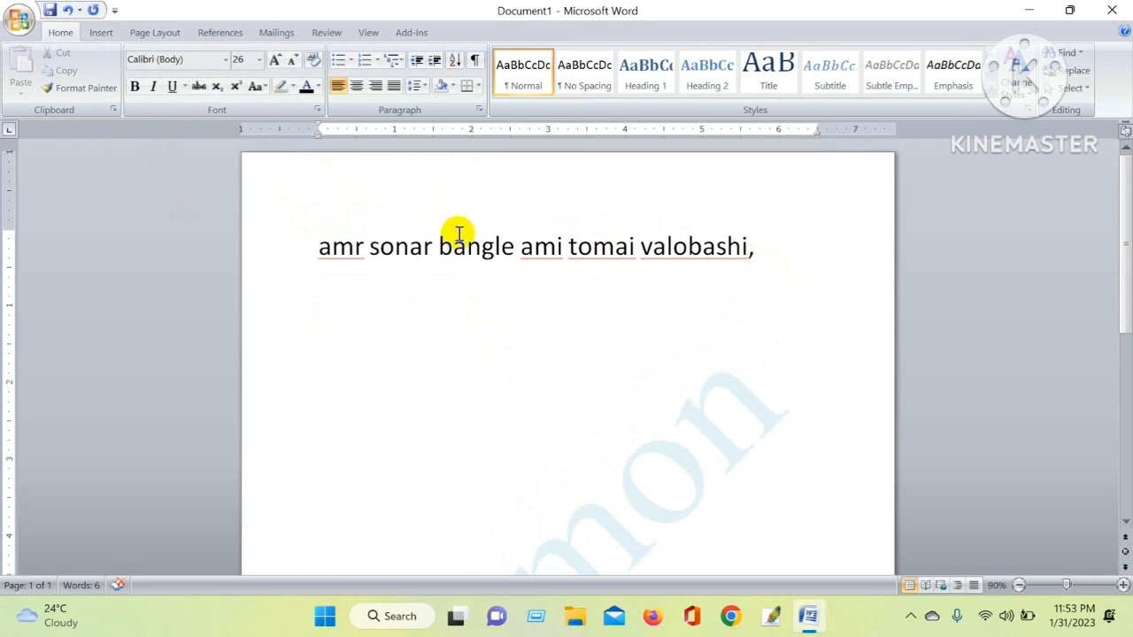
{"action": "left_click", "coordinate": [319, 232]}
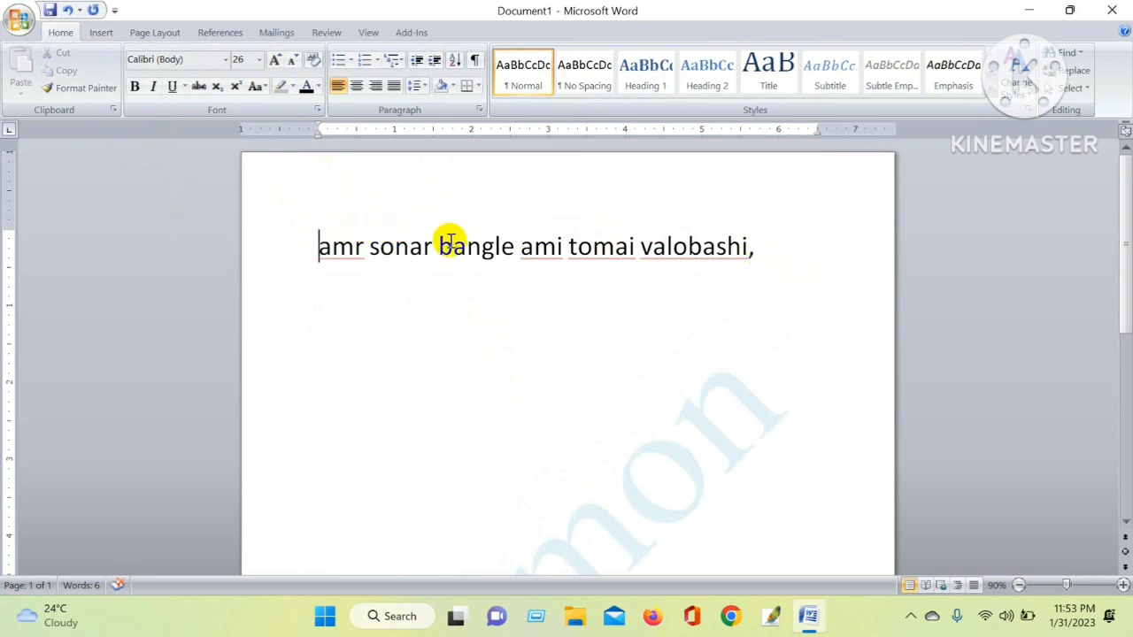
{"action": "key", "text": "Return"}
{"action": "key", "text": "Return"}
{"action": "key", "text": "Return"}
{"action": "key", "text": "Return"}
{"action": "key", "text": "Return"}
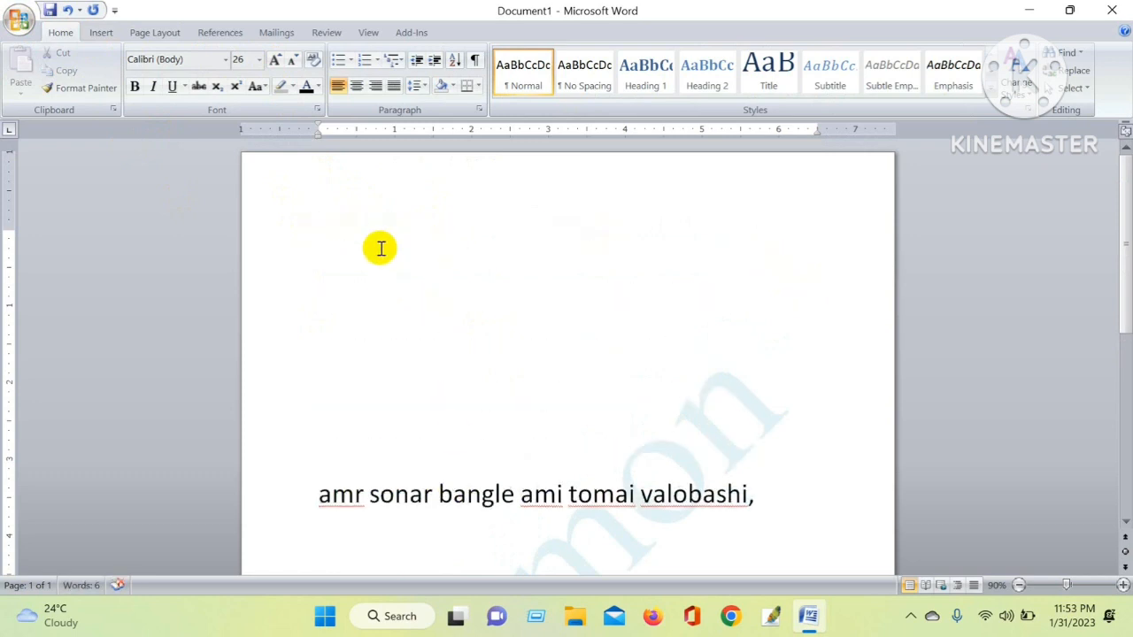
{"action": "scroll", "coordinate": [468, 417], "scroll_direction": "down", "scroll_amount": 5}
{"action": "scroll", "coordinate": [487, 336], "scroll_direction": "up", "scroll_amount": 2}
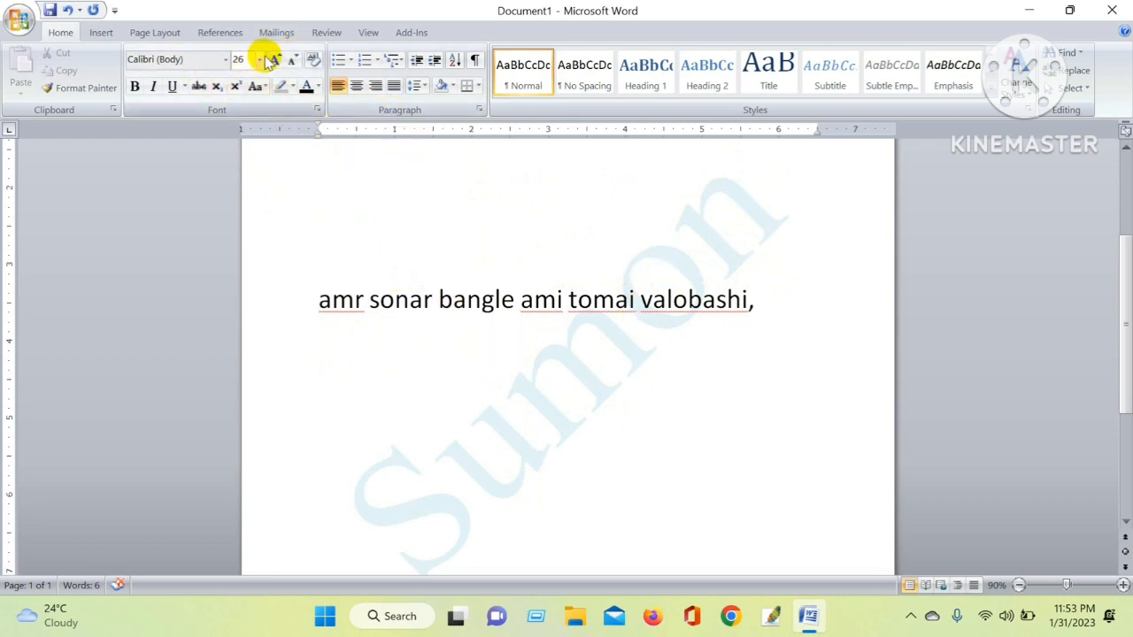
Try to set the font to Times New Roman at the empty paragraph
{"action": "left_click", "coordinate": [226, 59]}
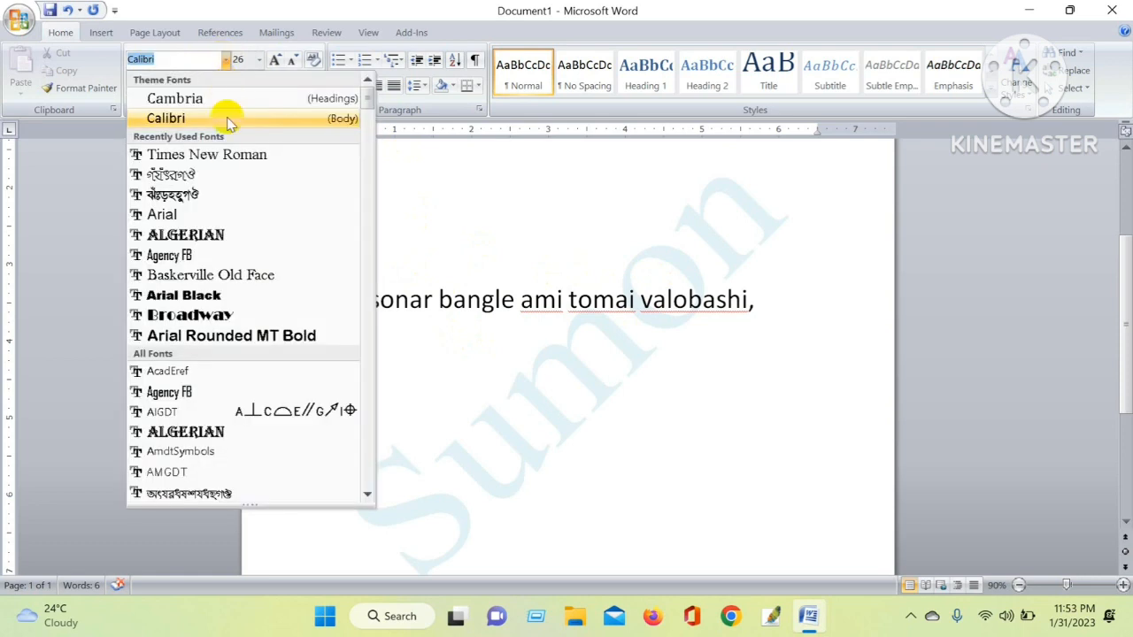
{"action": "left_click", "coordinate": [226, 153]}
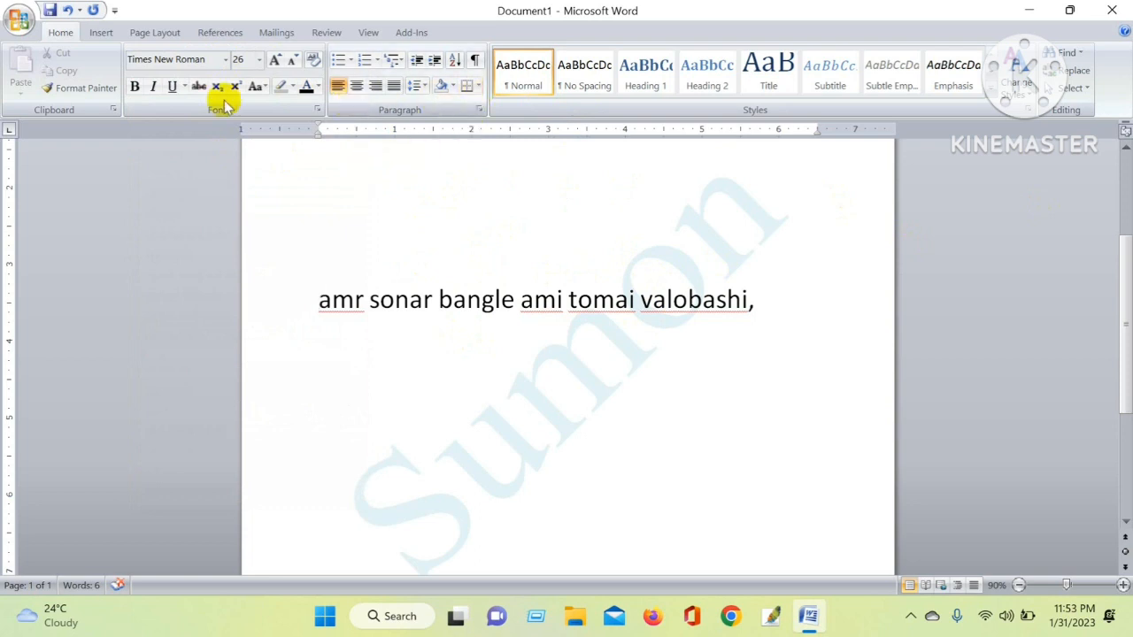
{"action": "left_click", "coordinate": [527, 252]}
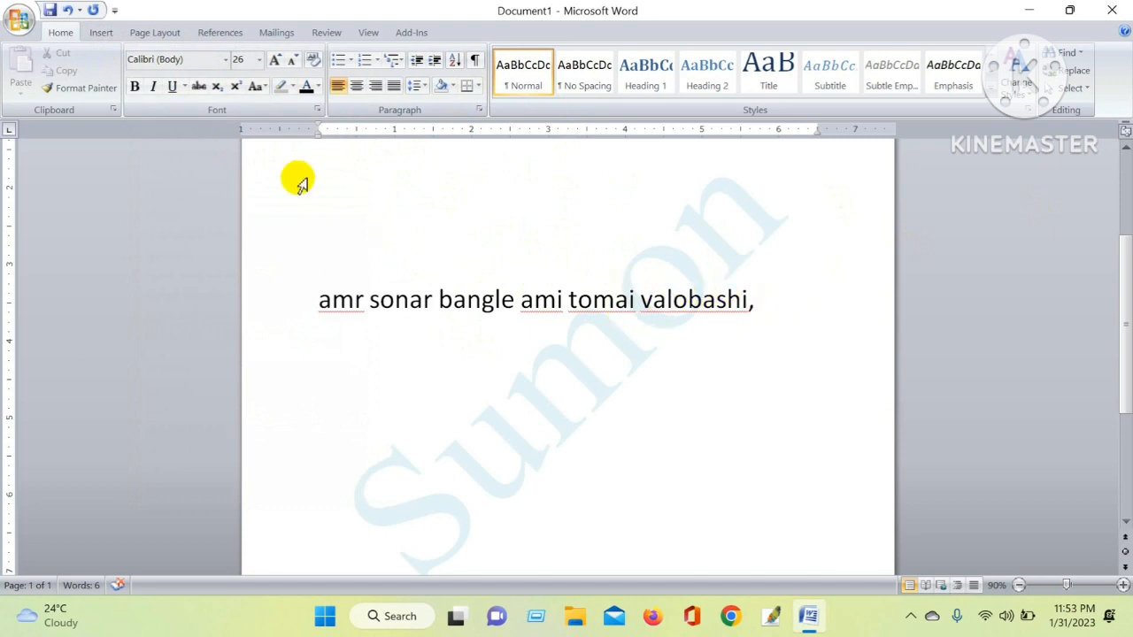
Insert the photo 20220514_180946 from Pictures before the text line and try moving it on the page
{"action": "left_click", "coordinate": [101, 32]}
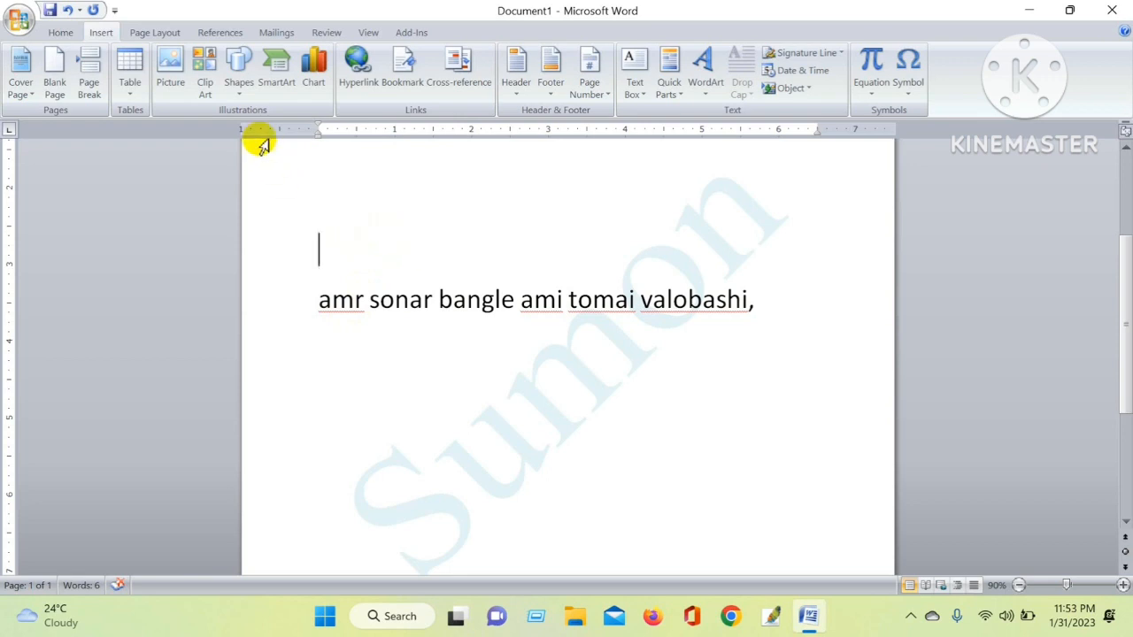
{"action": "left_click", "coordinate": [173, 70]}
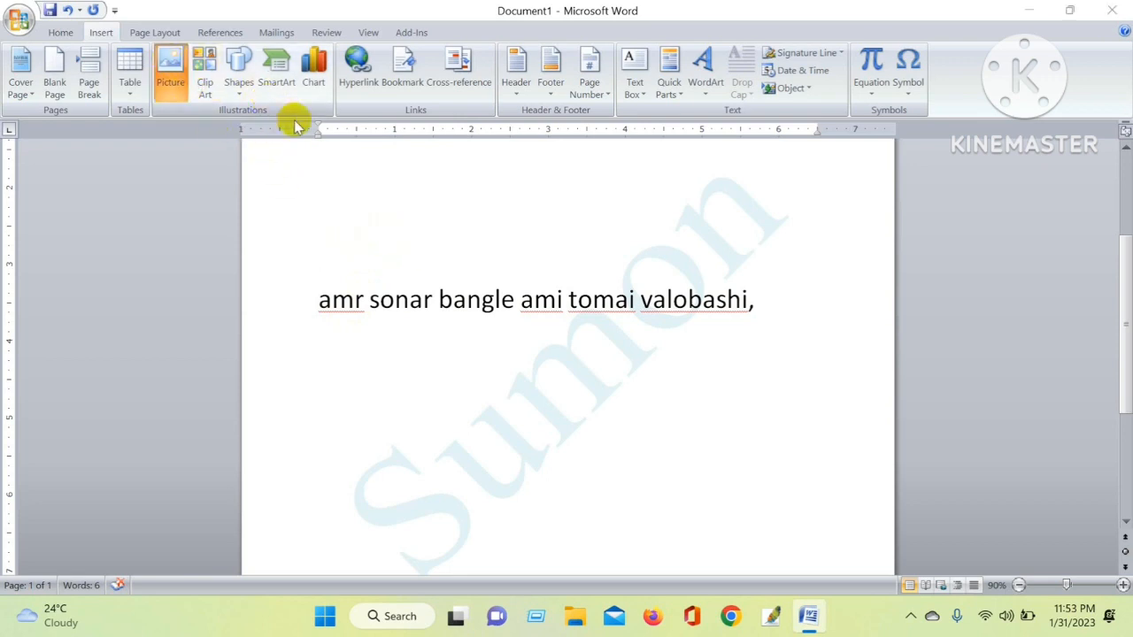
{"action": "left_click", "coordinate": [307, 221]}
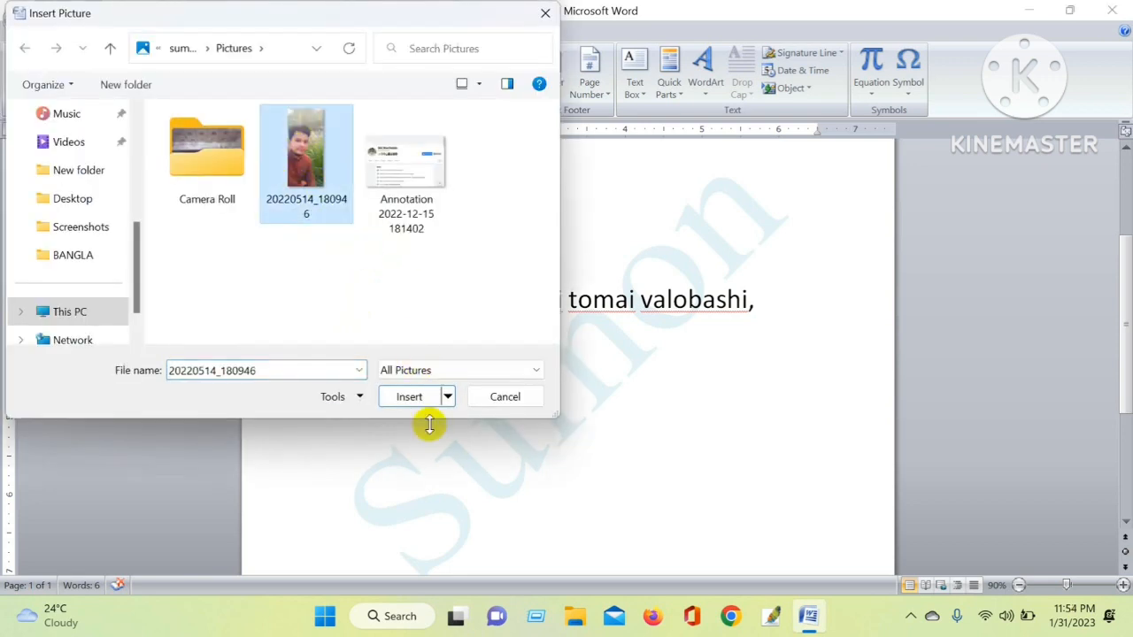
{"action": "left_click", "coordinate": [406, 398]}
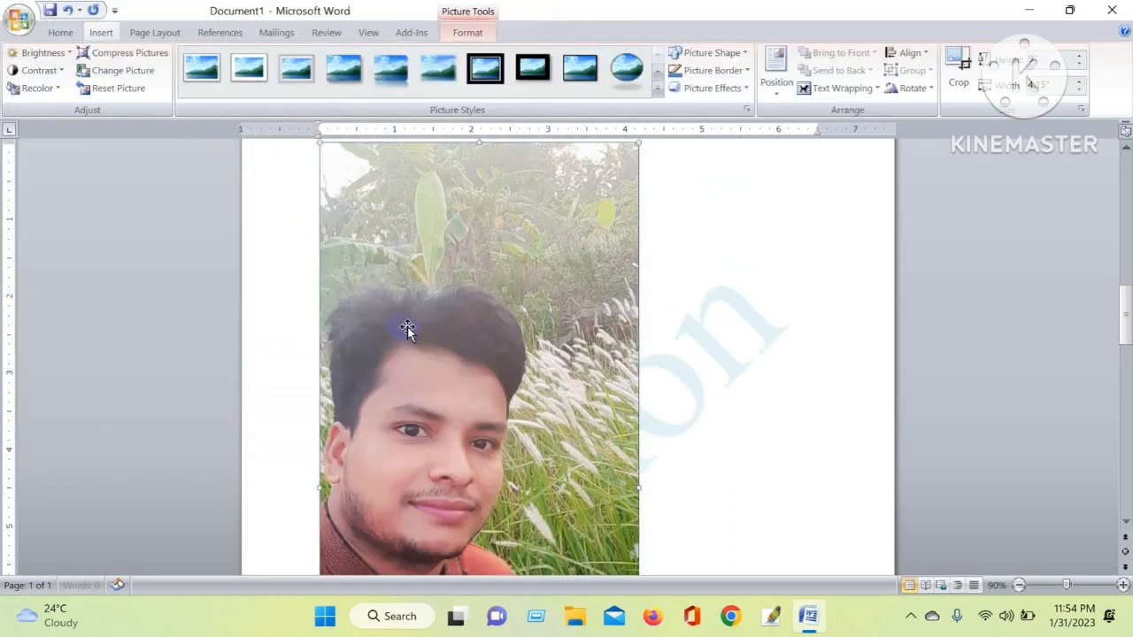
{"action": "scroll", "coordinate": [497, 350], "scroll_direction": "down", "scroll_amount": 7}
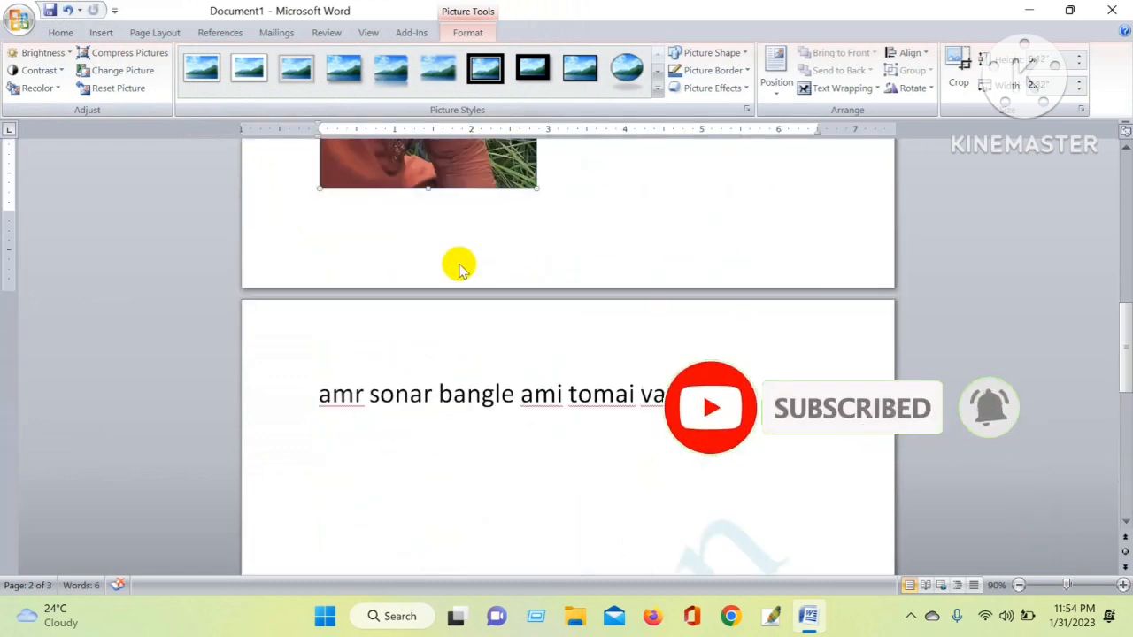
{"action": "scroll", "coordinate": [459, 268], "scroll_direction": "up", "scroll_amount": 3}
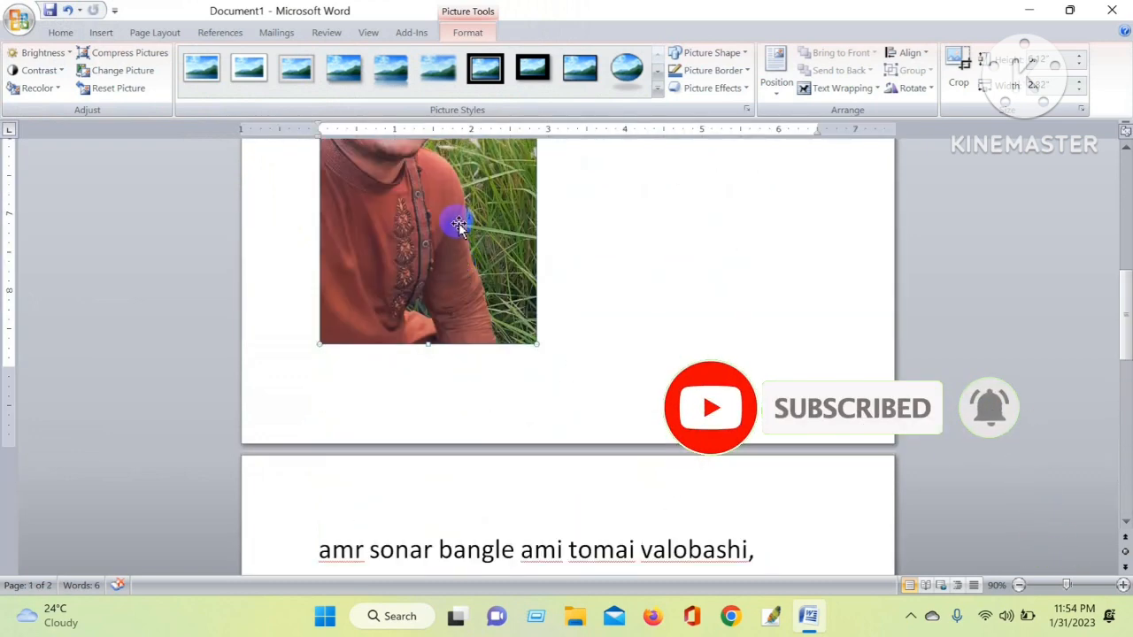
{"action": "scroll", "coordinate": [459, 222], "scroll_direction": "up", "scroll_amount": 7}
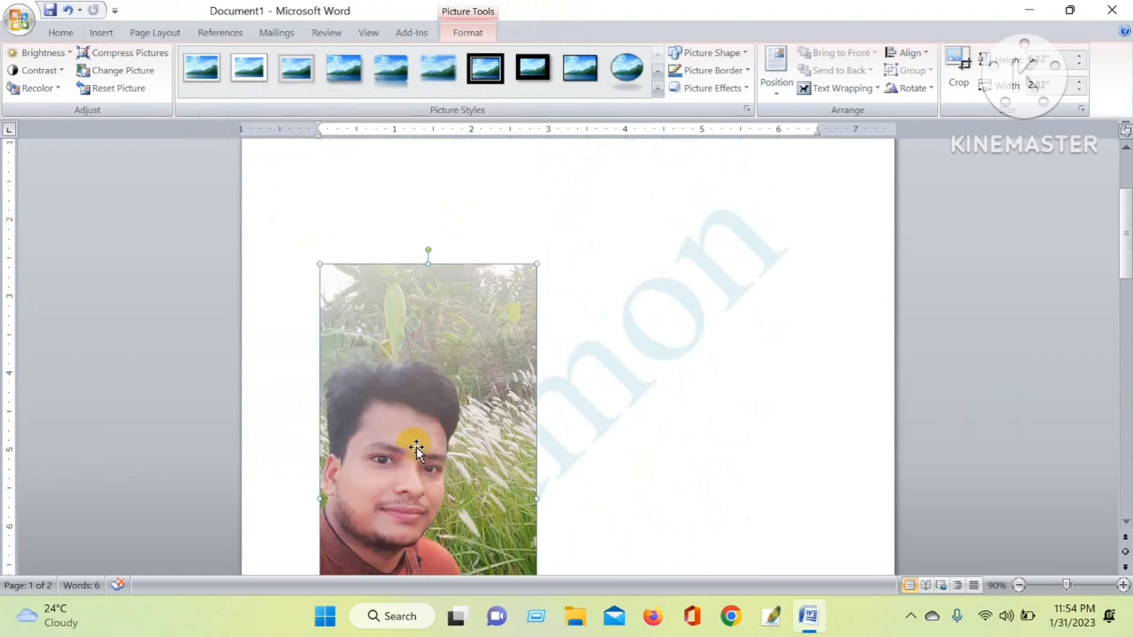
{"action": "left_click_drag", "start_coordinate": [415, 449], "coordinate": [484, 417]}
{"action": "scroll", "coordinate": [484, 417], "scroll_direction": "down", "scroll_amount": 8}
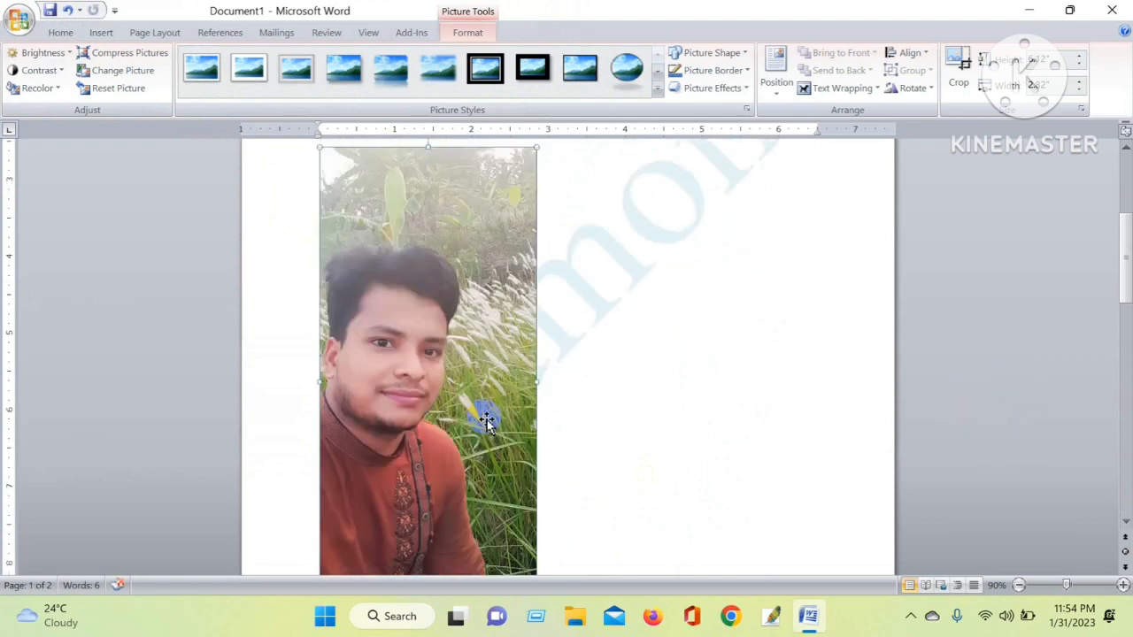
{"action": "scroll", "coordinate": [478, 417], "scroll_direction": "down", "scroll_amount": 2}
{"action": "scroll", "coordinate": [476, 410], "scroll_direction": "up", "scroll_amount": 1}
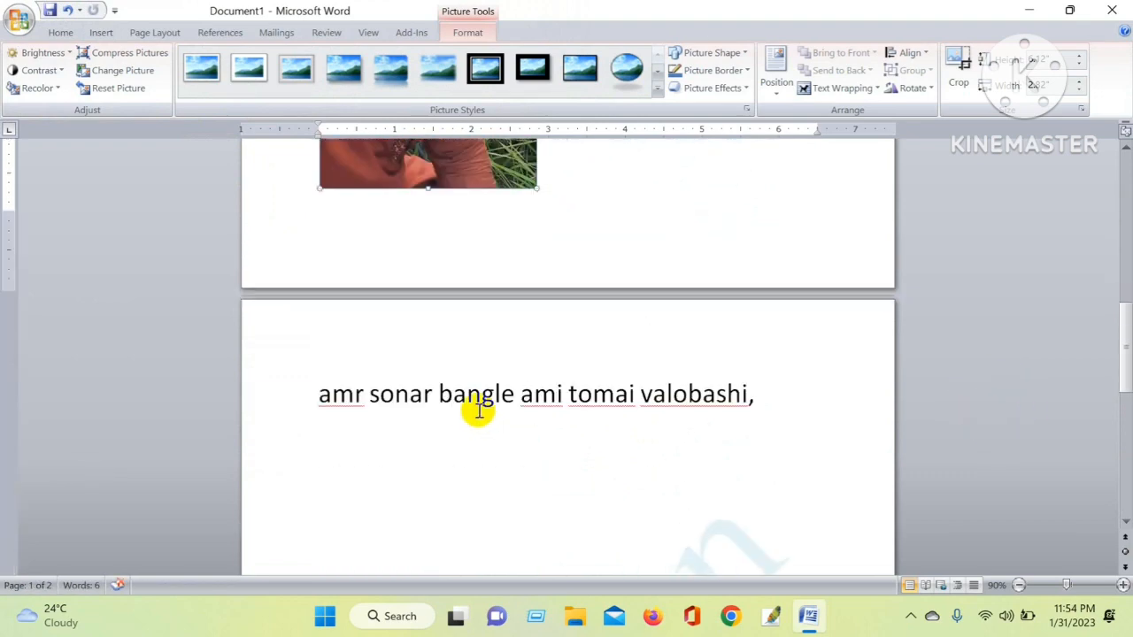
Delete the inserted picture in front of the text line
{"action": "left_click", "coordinate": [317, 394]}
{"action": "key", "text": "BackSpace"}
{"action": "key", "text": "BackSpace"}
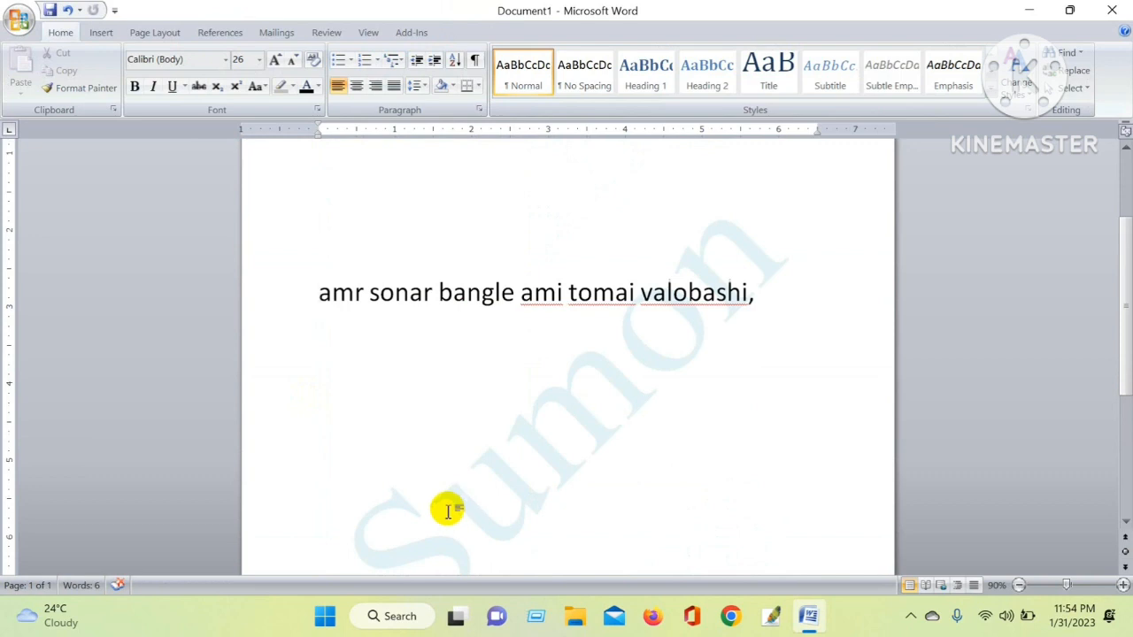
Insert the photo 20220514_180946 from Pictures again before the text line
{"action": "scroll", "coordinate": [362, 448], "scroll_direction": "up", "scroll_amount": 3}
{"action": "scroll", "coordinate": [363, 404], "scroll_direction": "down", "scroll_amount": 6}
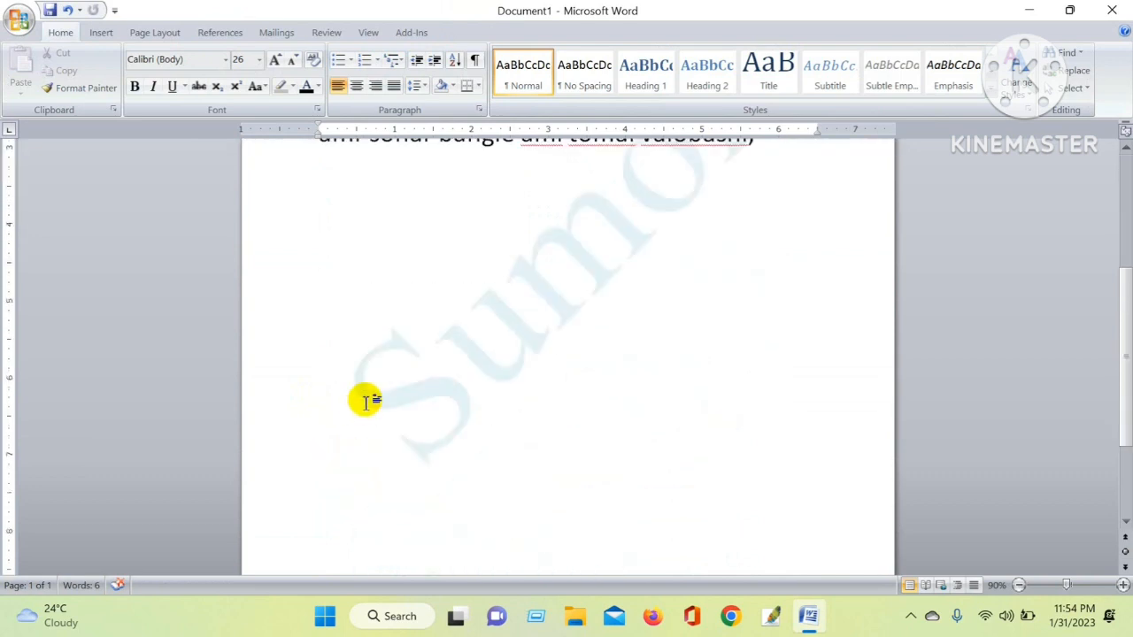
{"action": "scroll", "coordinate": [365, 401], "scroll_direction": "down", "scroll_amount": 2}
{"action": "scroll", "coordinate": [366, 398], "scroll_direction": "up", "scroll_amount": 3}
{"action": "scroll", "coordinate": [349, 383], "scroll_direction": "up", "scroll_amount": 3}
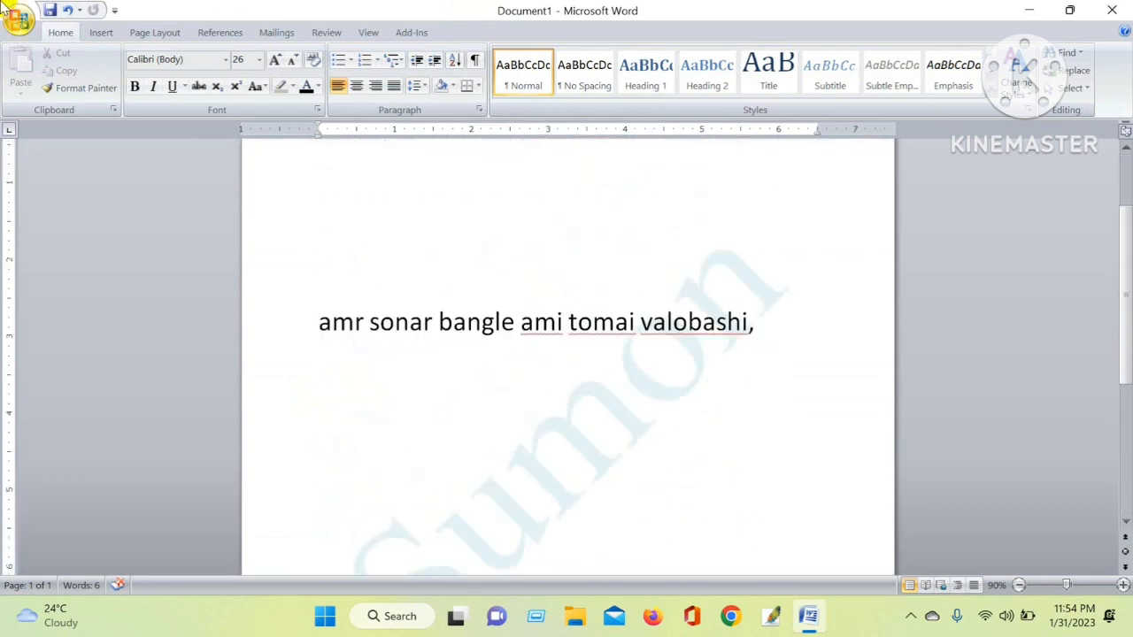
{"action": "left_click", "coordinate": [101, 32]}
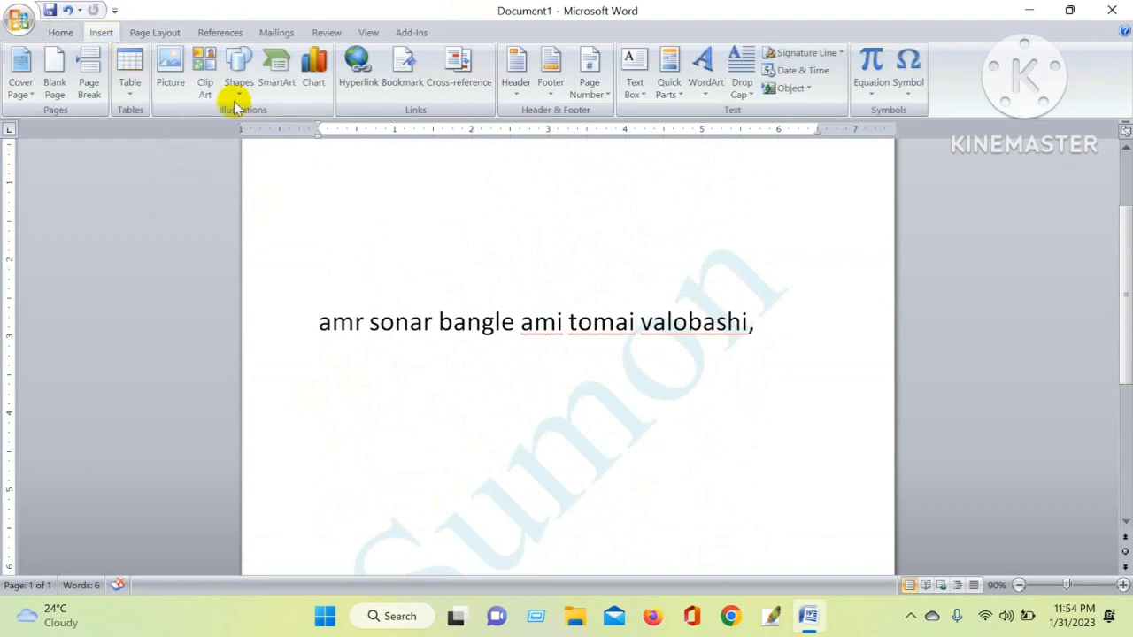
{"action": "left_click", "coordinate": [181, 81]}
{"action": "left_click", "coordinate": [309, 159]}
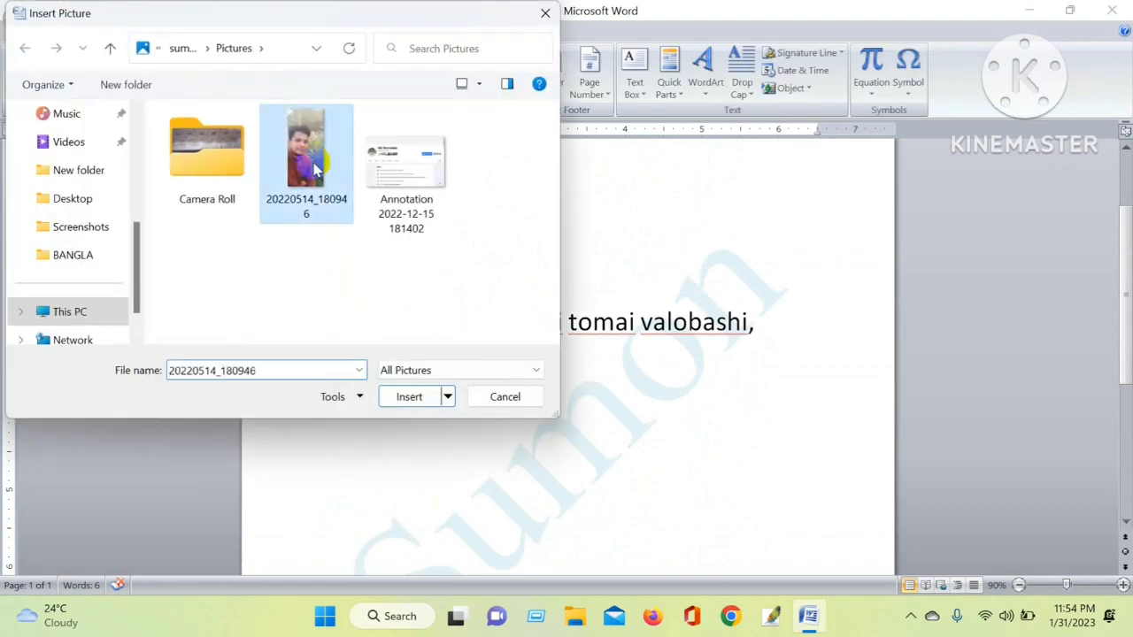
{"action": "left_click", "coordinate": [409, 397]}
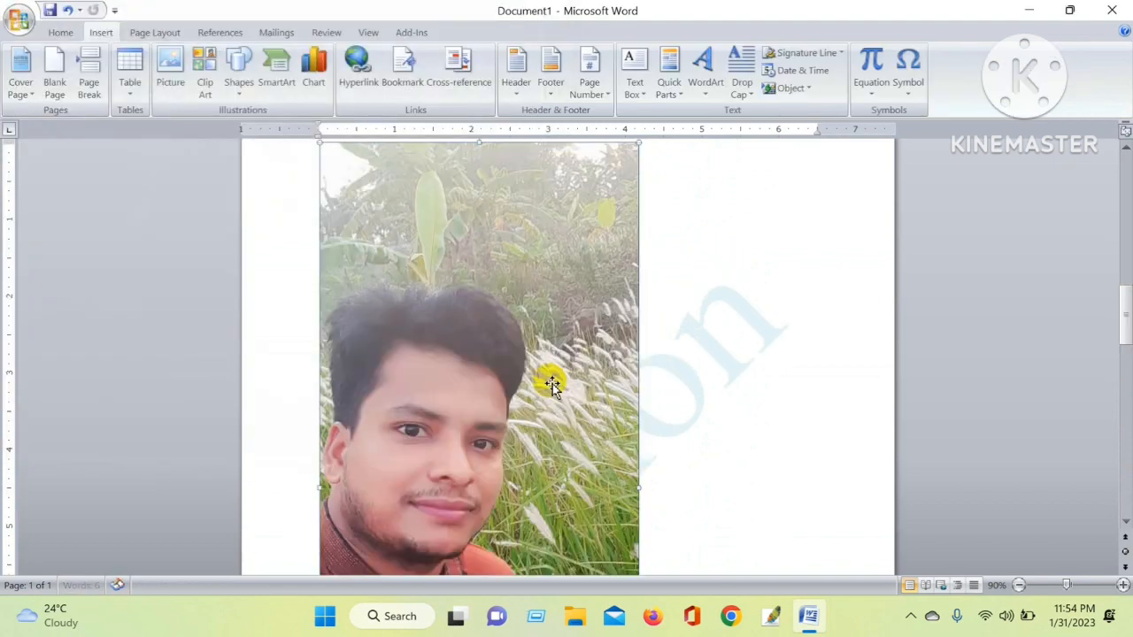
Resize the picture smaller, to about 3 inches wide
{"action": "scroll", "coordinate": [603, 398], "scroll_direction": "down", "scroll_amount": 9}
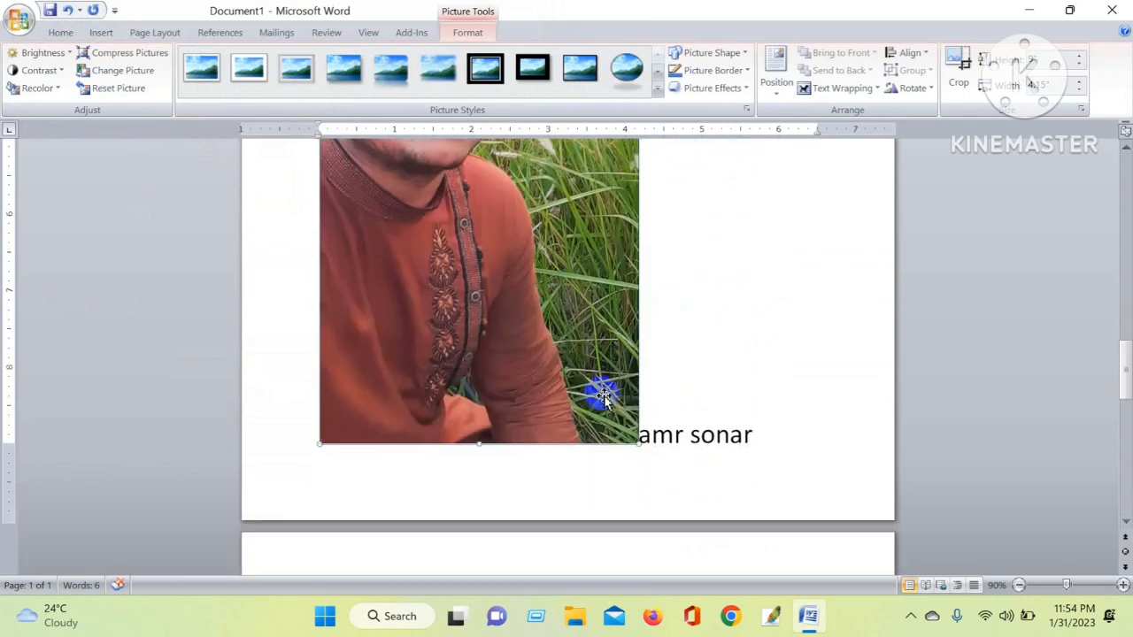
{"action": "left_click_drag", "start_coordinate": [537, 319], "coordinate": [486, 257]}
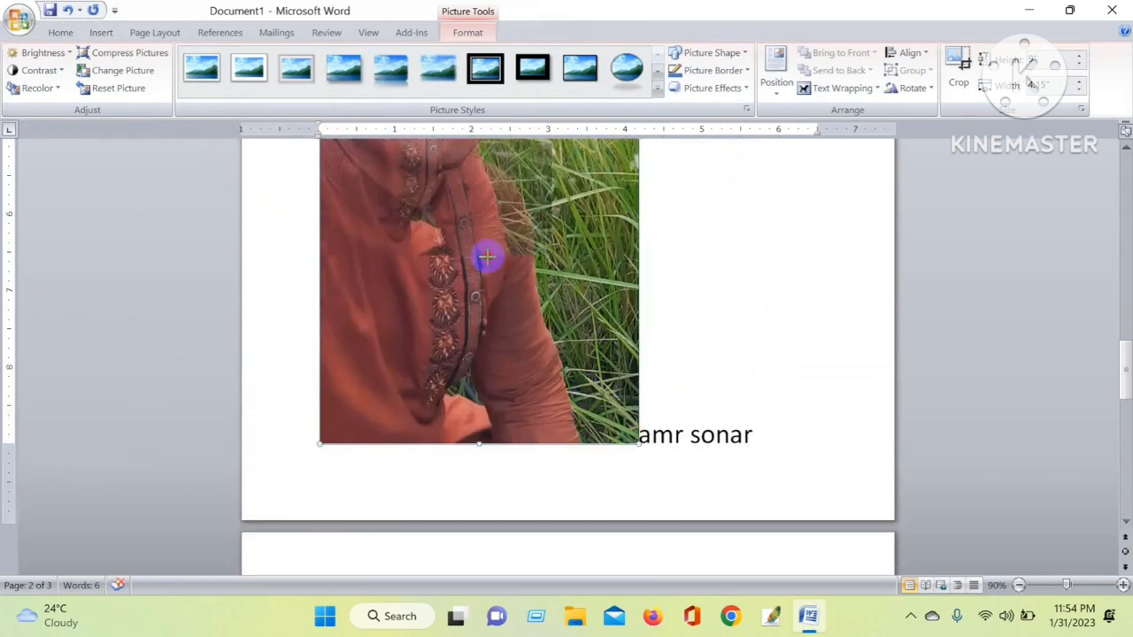
{"action": "scroll", "coordinate": [480, 250], "scroll_direction": "up", "scroll_amount": 4}
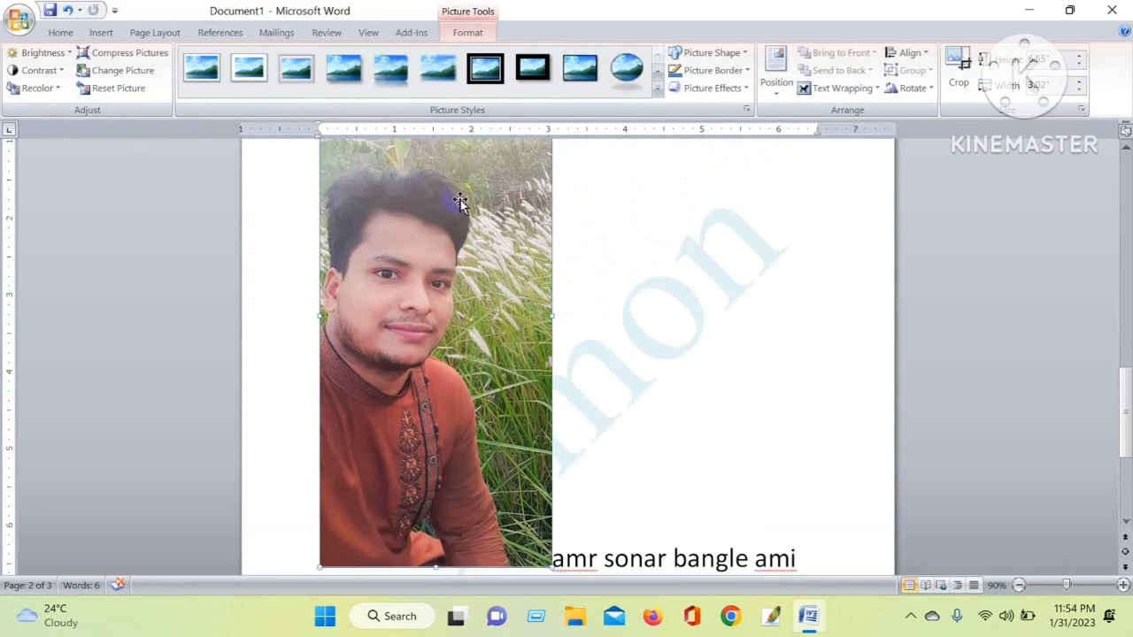
{"action": "left_click_drag", "start_coordinate": [431, 243], "coordinate": [494, 326]}
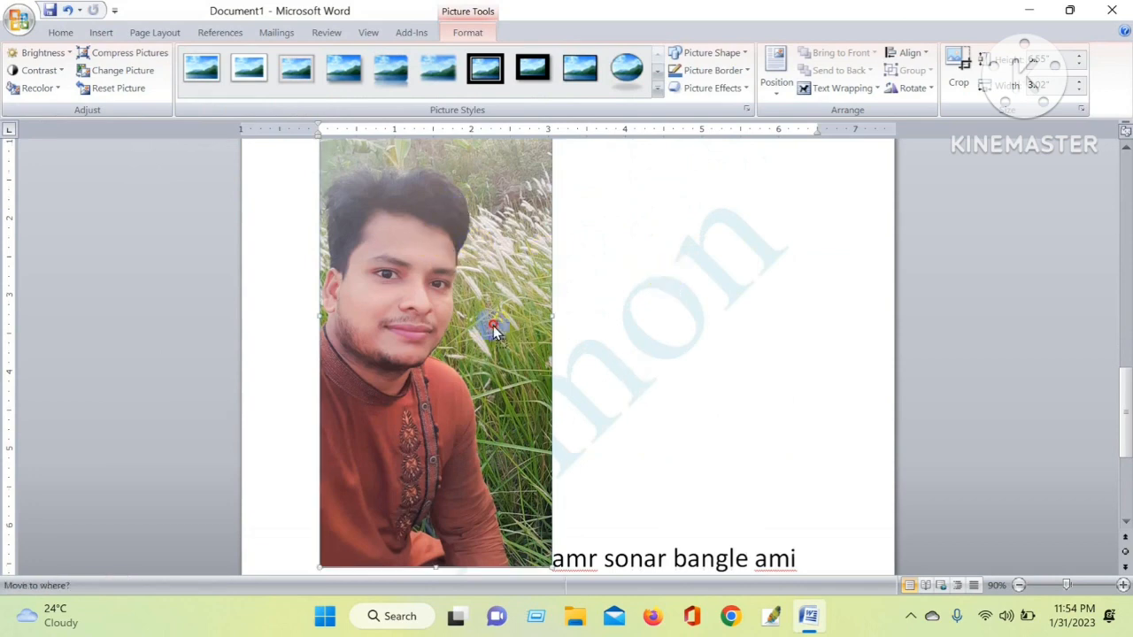
{"action": "left_click_drag", "start_coordinate": [623, 308], "coordinate": [440, 285]}
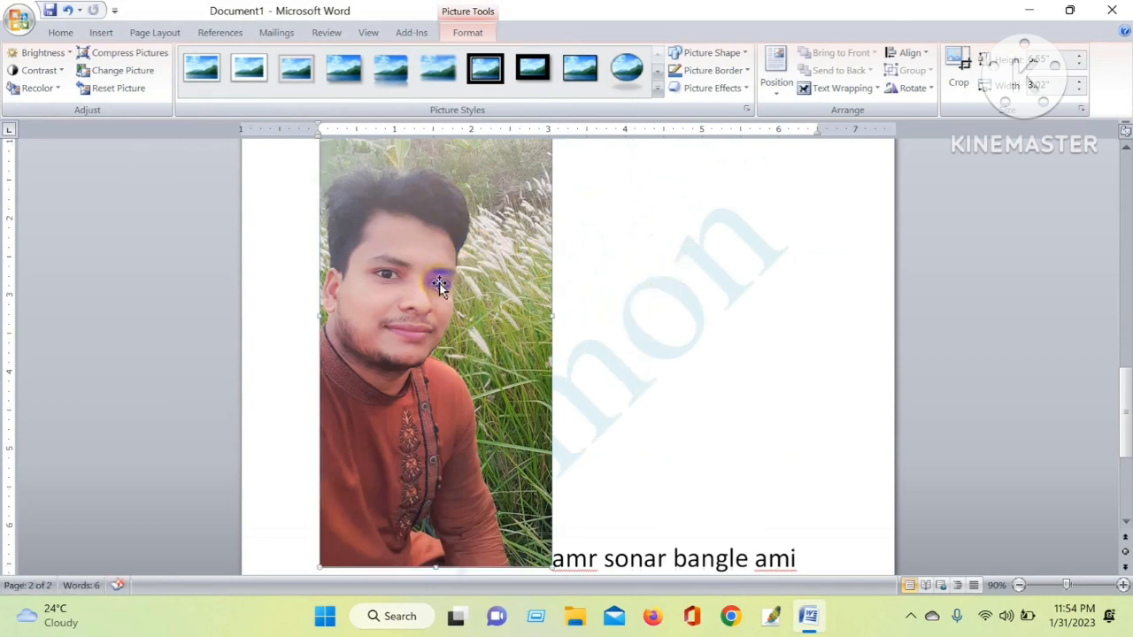
Change the picture's text wrapping to Square and then to Behind Text
{"action": "left_click", "coordinate": [843, 88]}
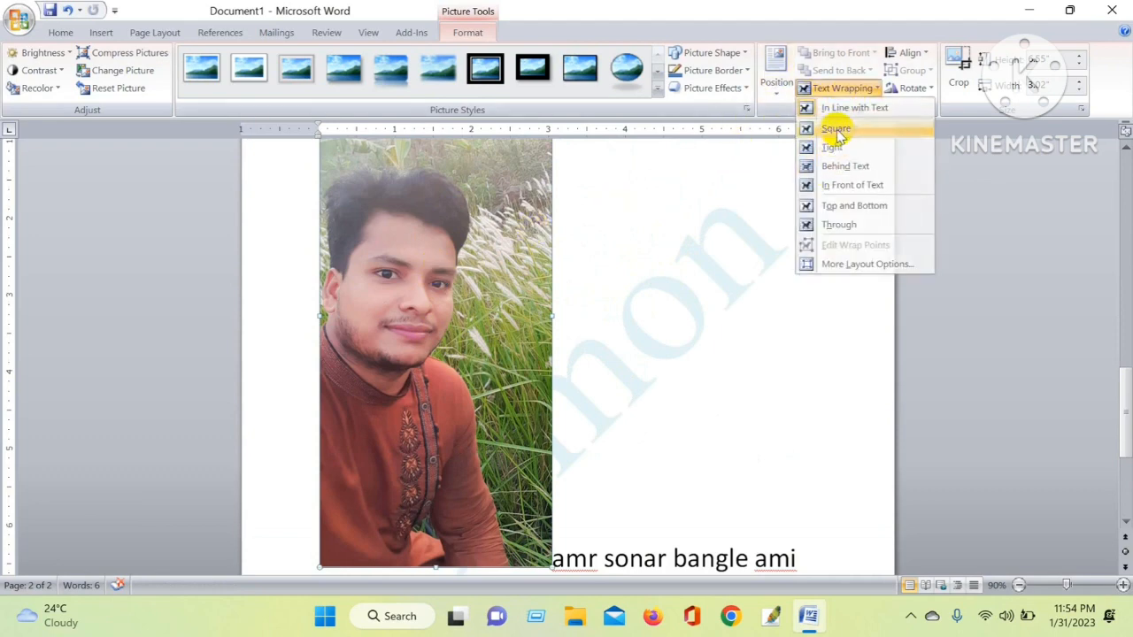
{"action": "left_click", "coordinate": [838, 130]}
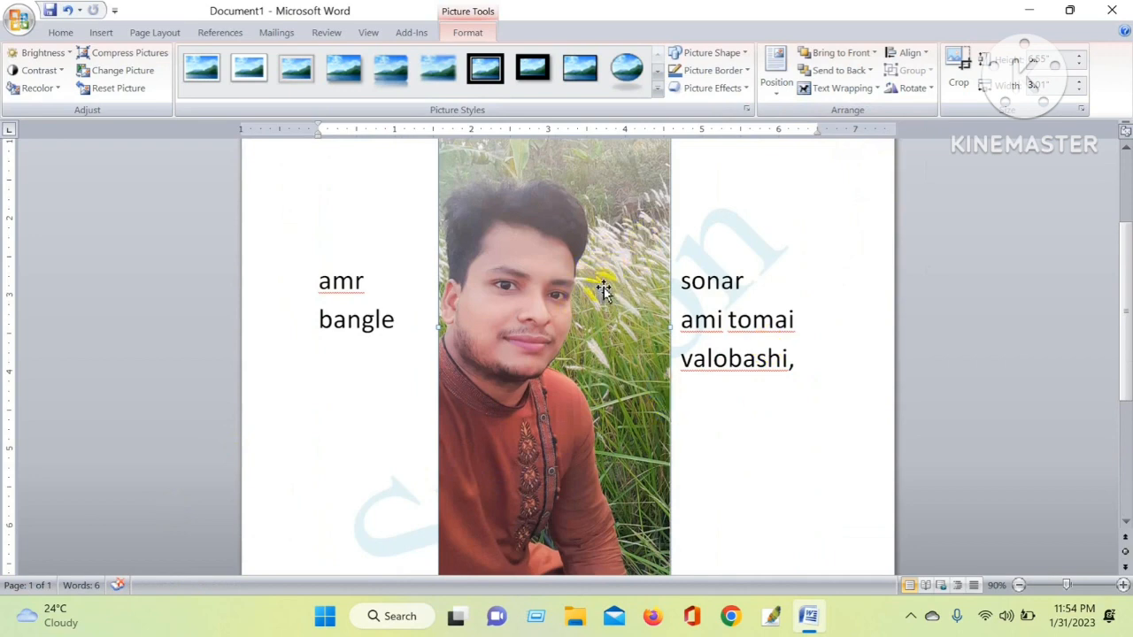
{"action": "left_click", "coordinate": [863, 90]}
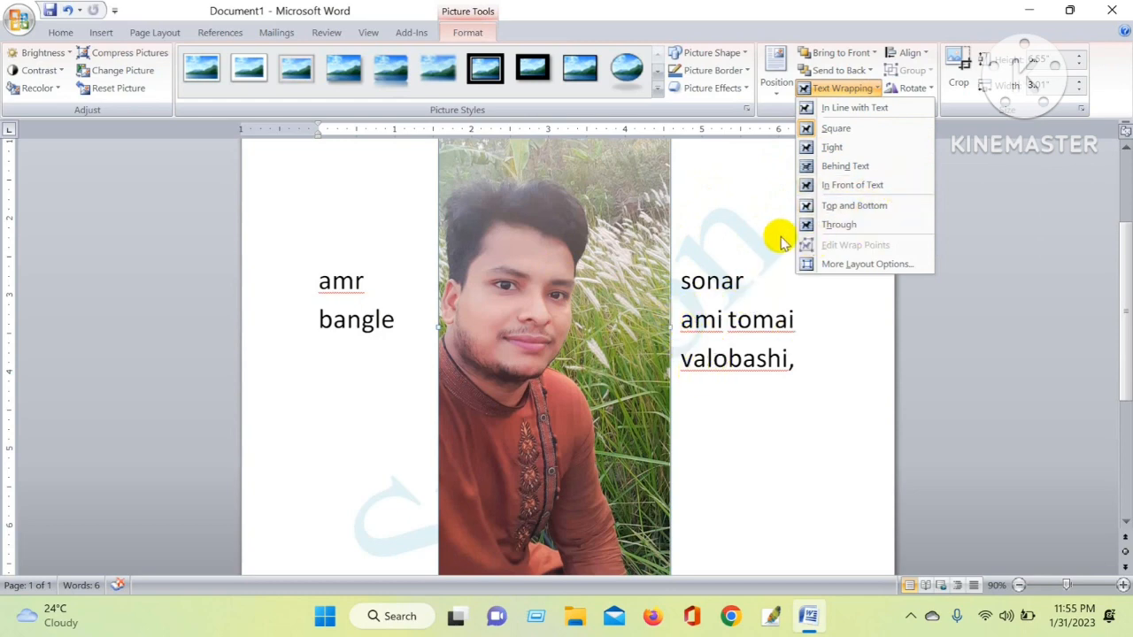
{"action": "left_click", "coordinate": [844, 167]}
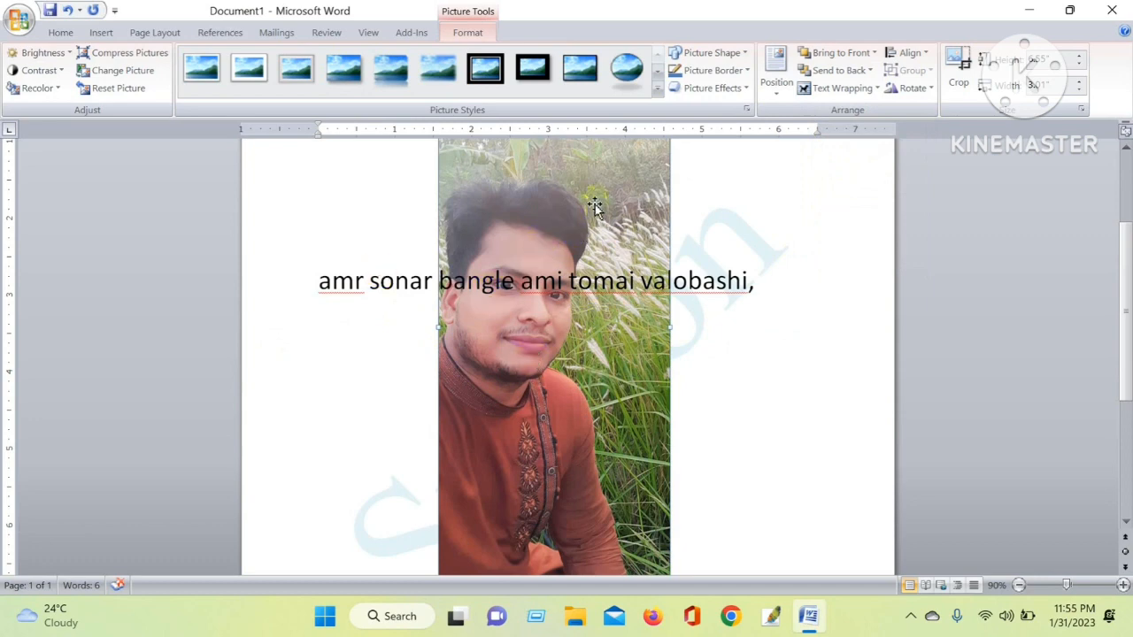
Recolor the picture with the Washout color mode
{"action": "left_click", "coordinate": [42, 52]}
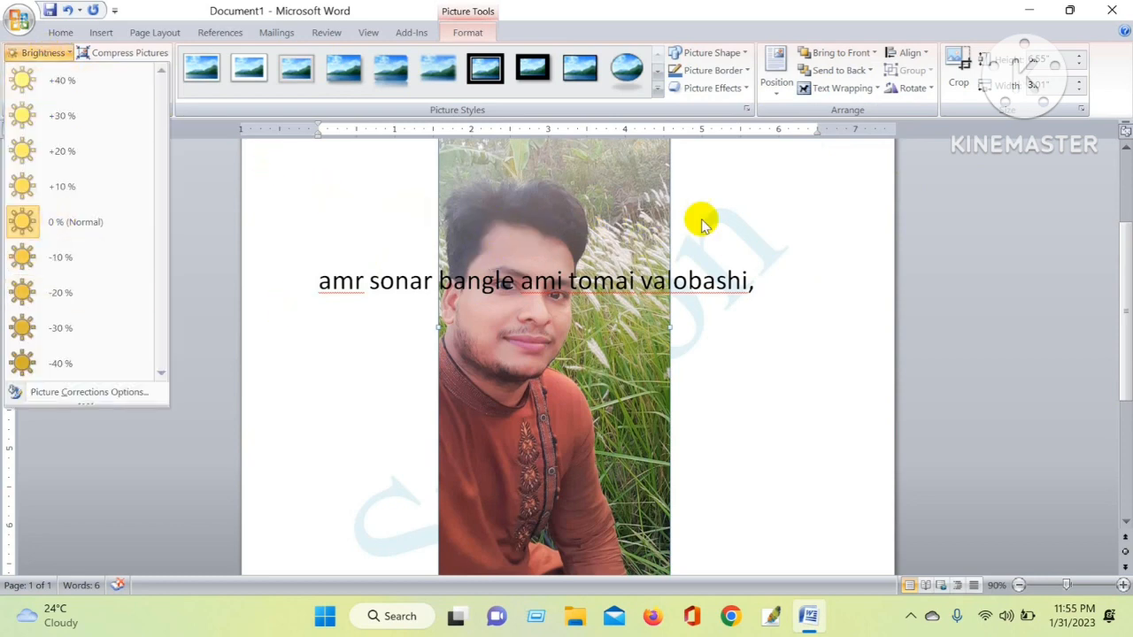
{"action": "left_click", "coordinate": [755, 189]}
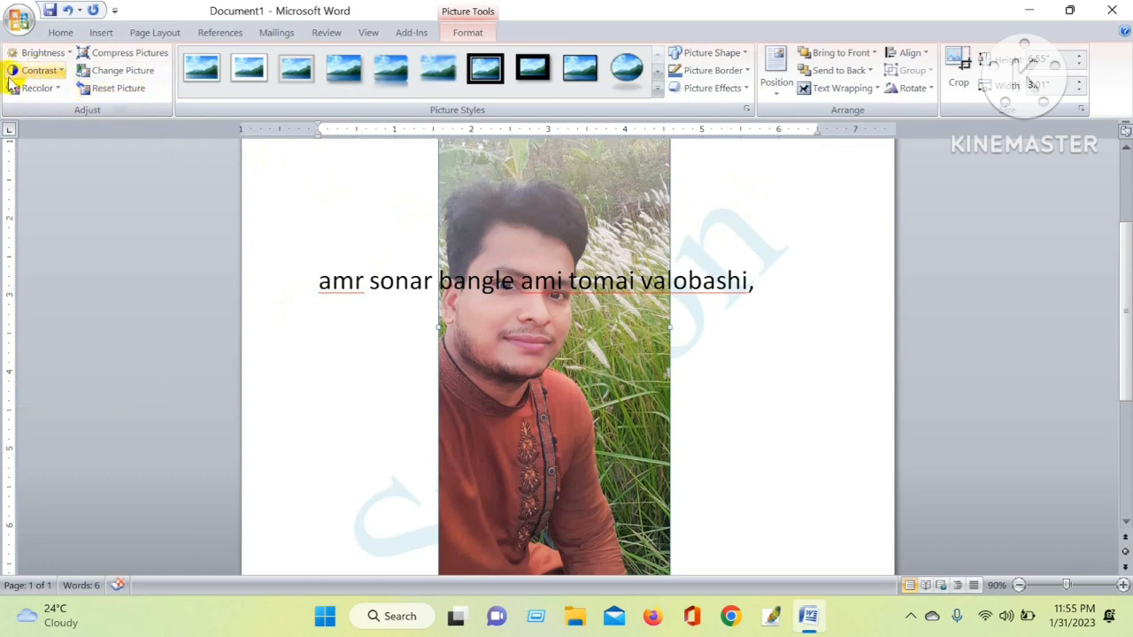
{"action": "left_click", "coordinate": [53, 92]}
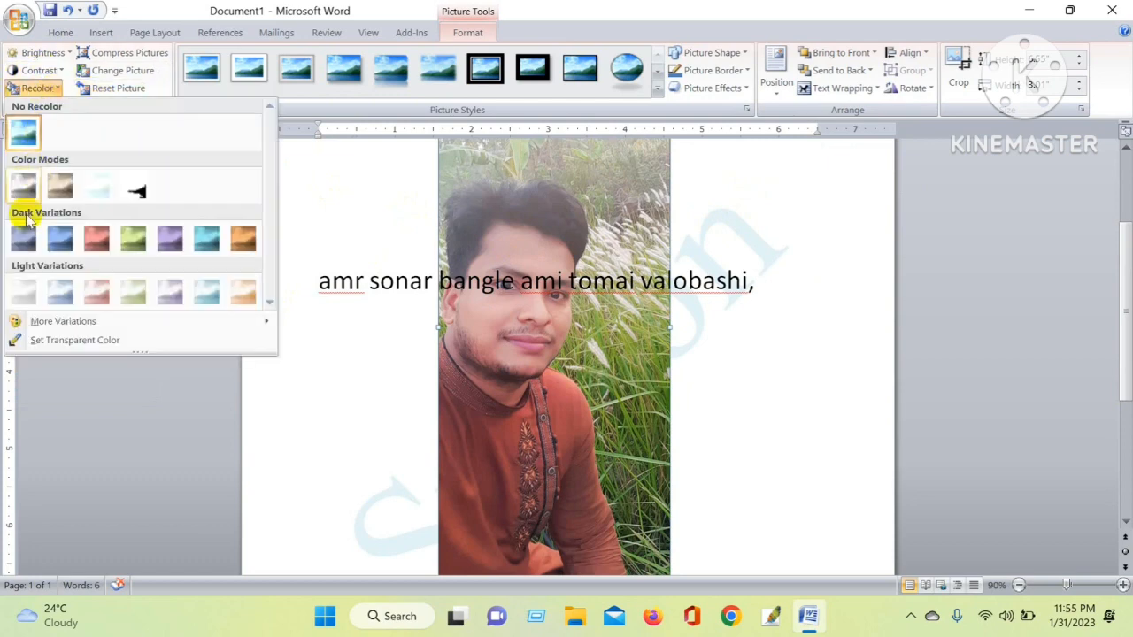
{"action": "left_click", "coordinate": [97, 187]}
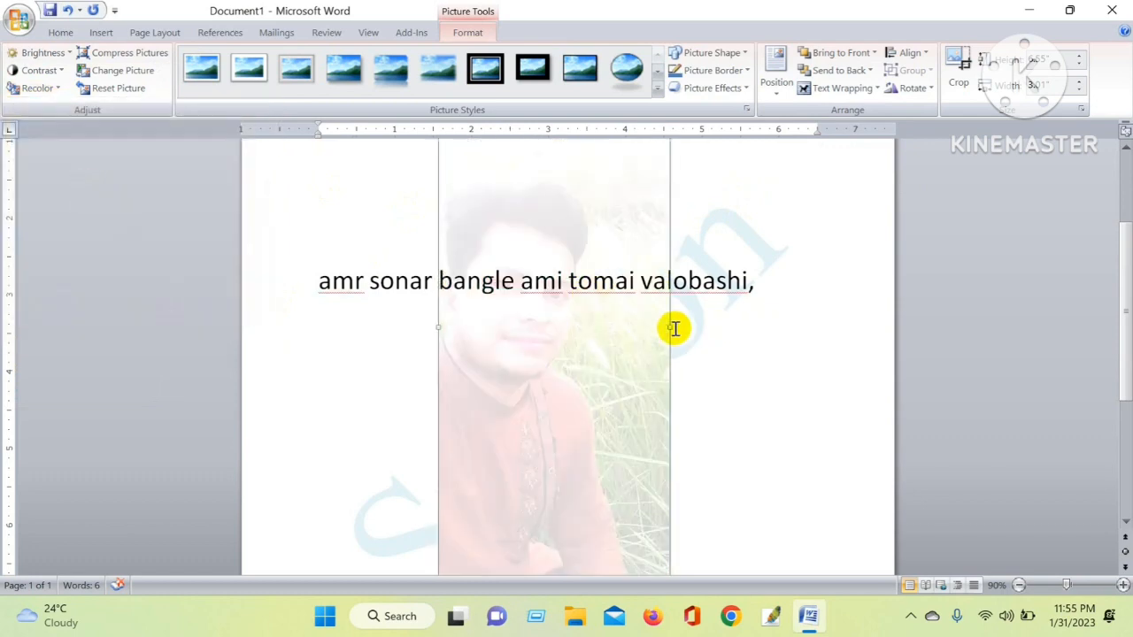
Set the picture's brightness to +20 %
{"action": "scroll", "coordinate": [675, 329], "scroll_direction": "down", "scroll_amount": 3}
{"action": "scroll", "coordinate": [675, 332], "scroll_direction": "up", "scroll_amount": 4}
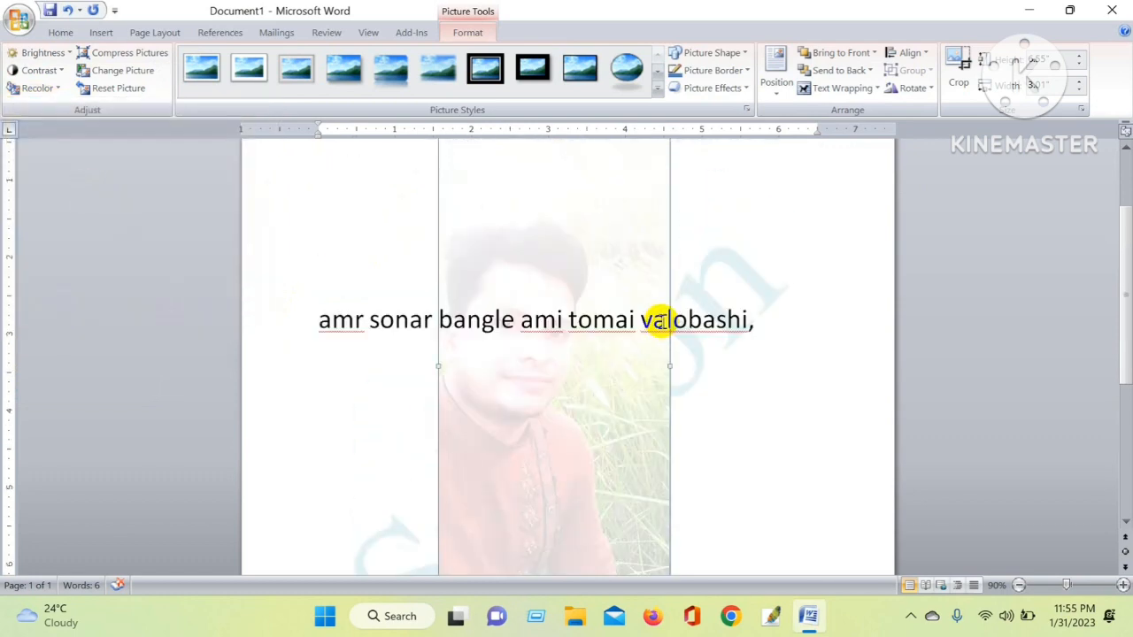
{"action": "left_click", "coordinate": [40, 52]}
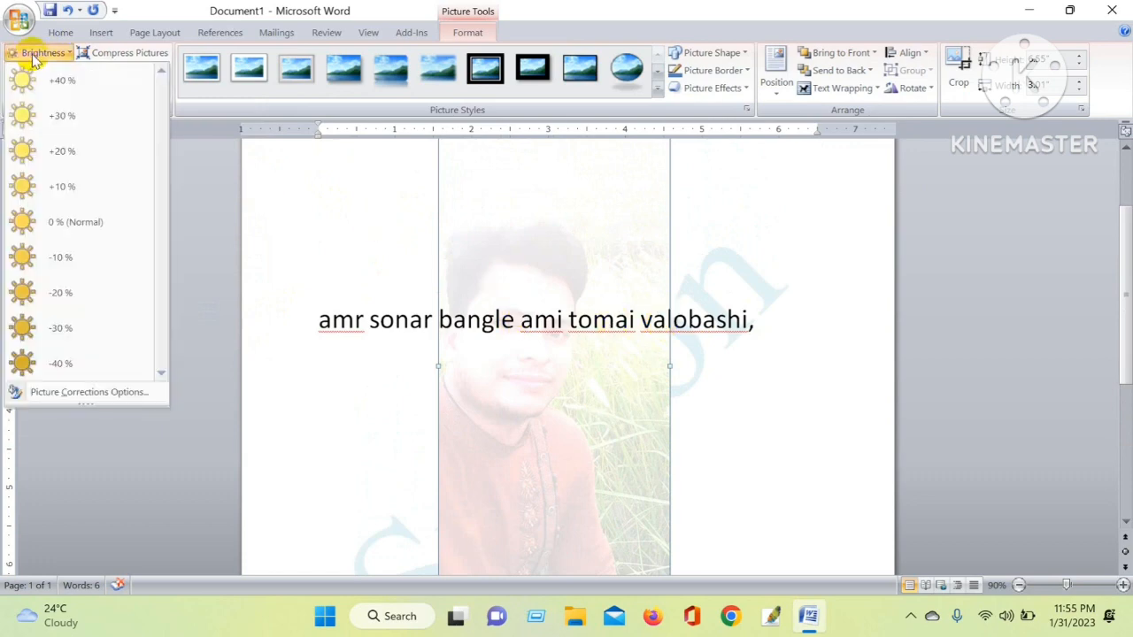
{"action": "left_click", "coordinate": [50, 117]}
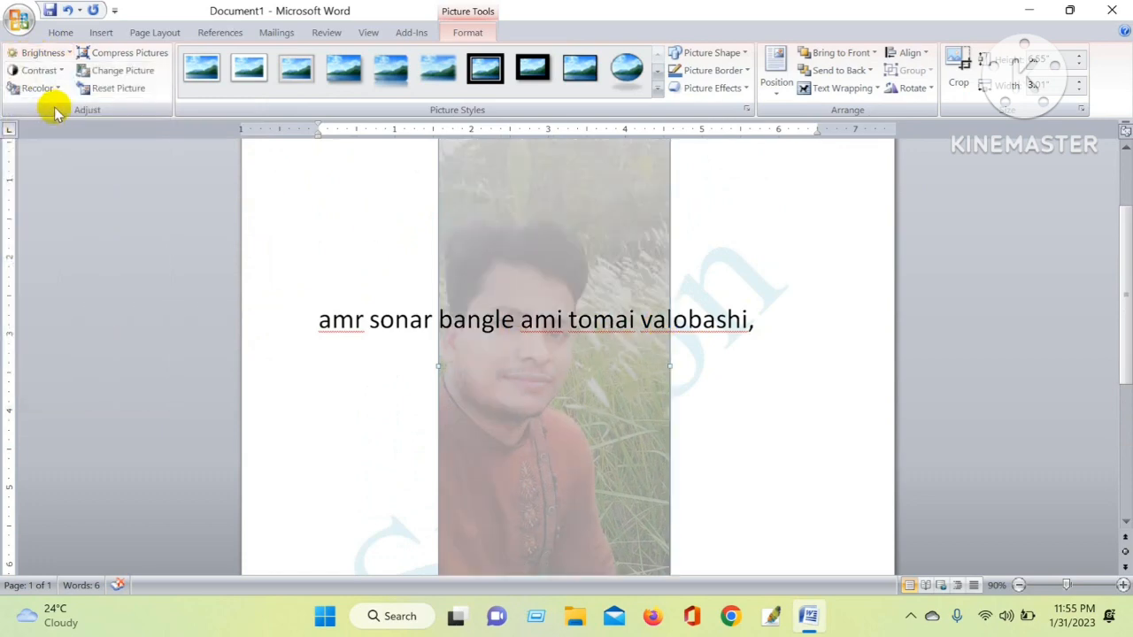
{"action": "left_click", "coordinate": [29, 52]}
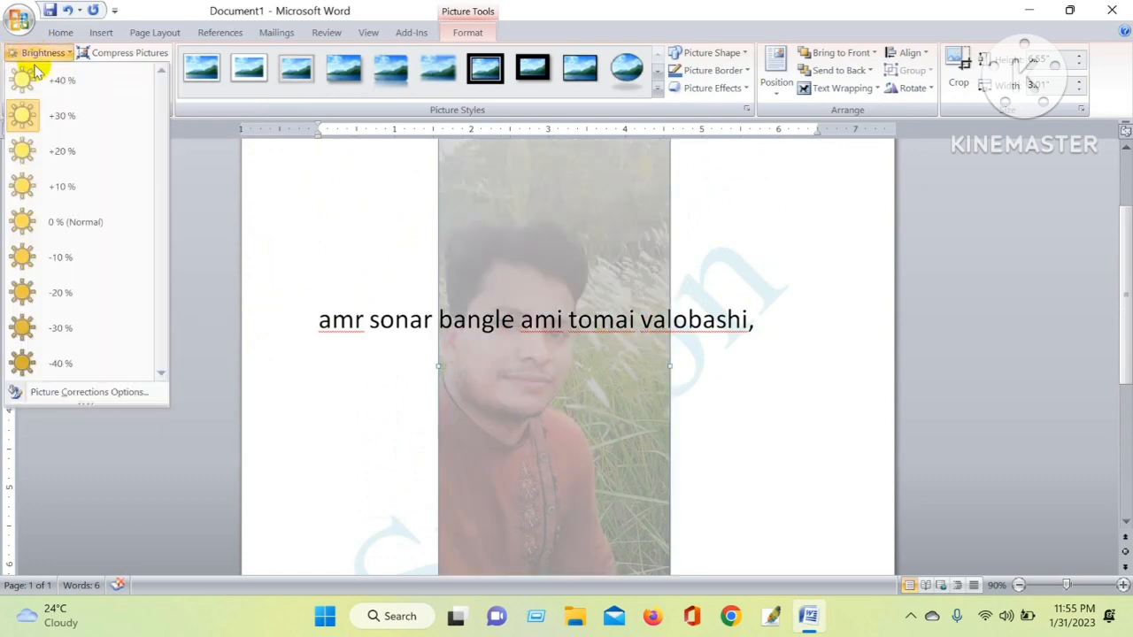
{"action": "left_click", "coordinate": [73, 157]}
Reselect the picture and increase its contrast
{"action": "left_click", "coordinate": [815, 347]}
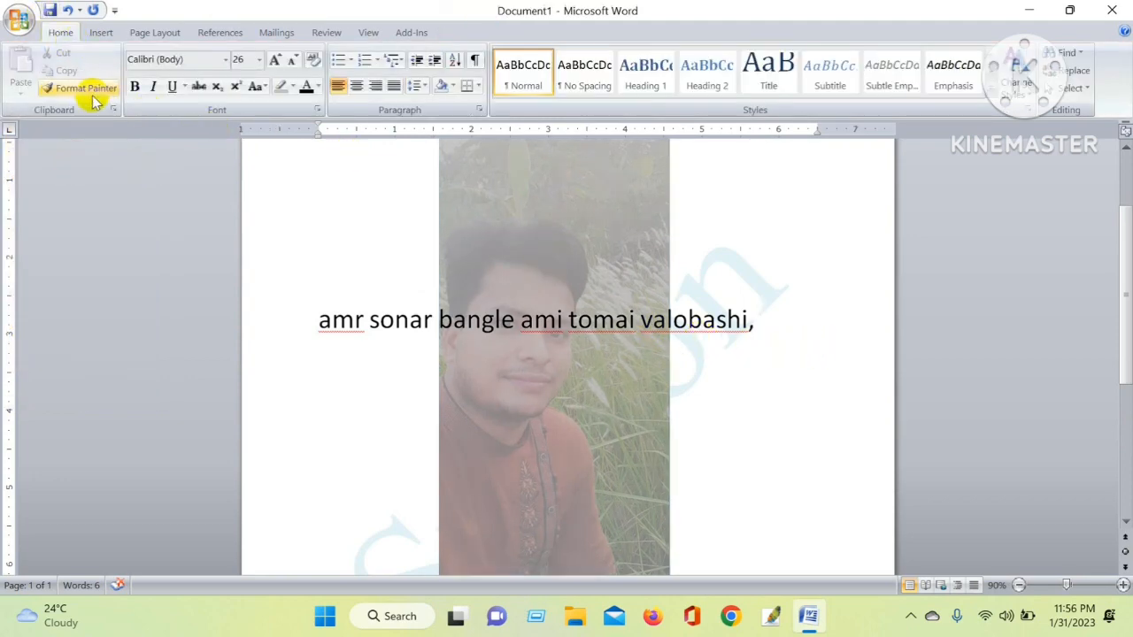
{"action": "left_click", "coordinate": [635, 233]}
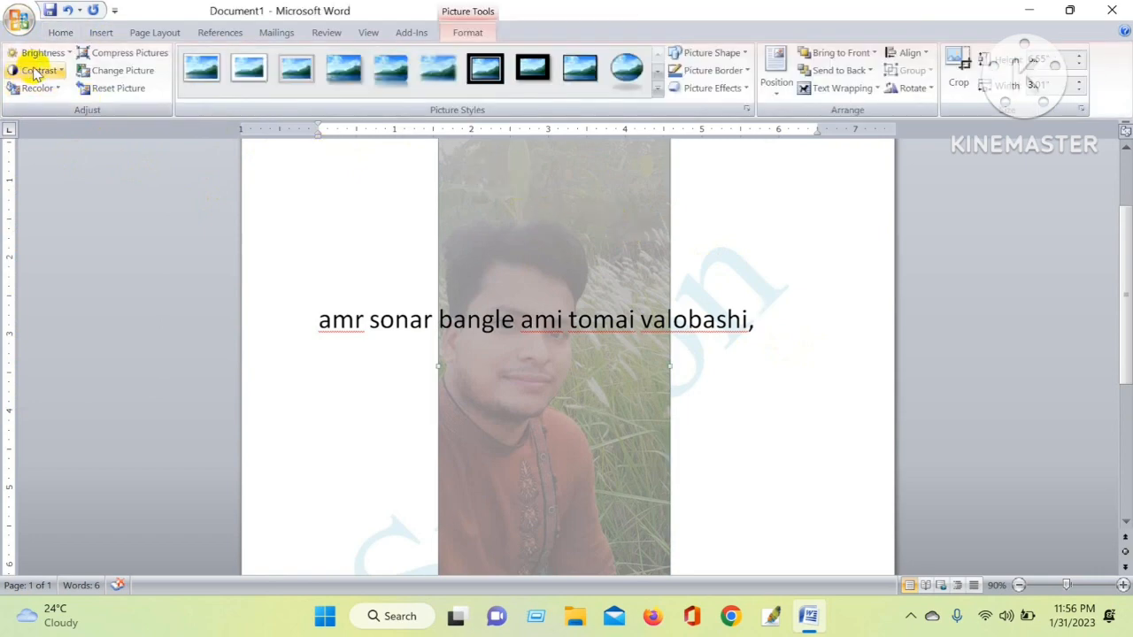
{"action": "left_click", "coordinate": [35, 70]}
{"action": "left_click", "coordinate": [62, 101]}
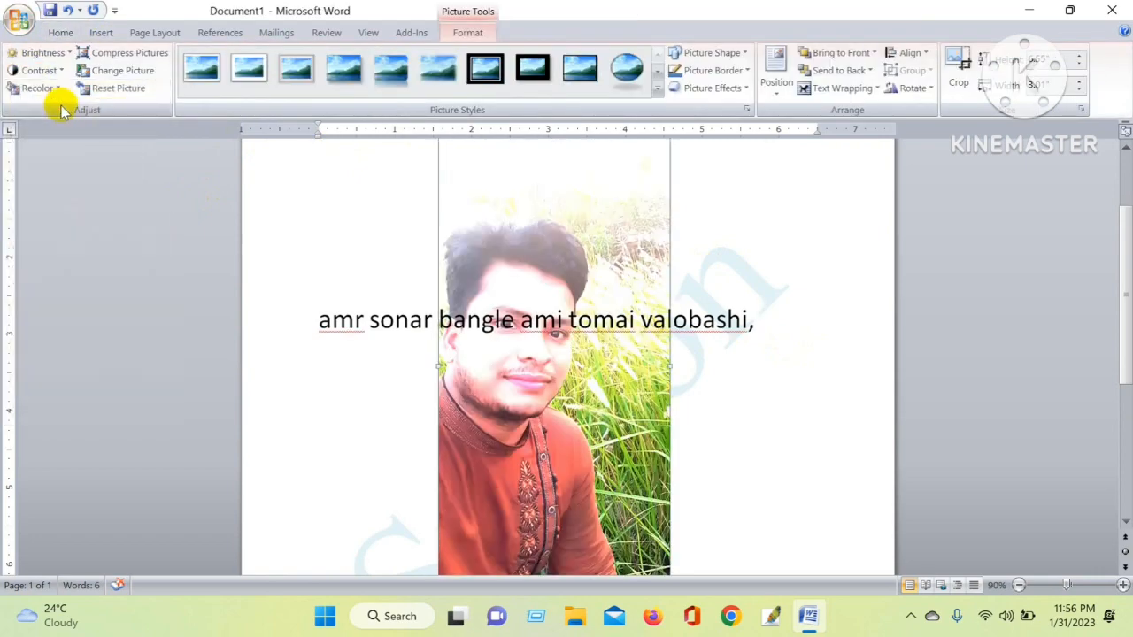
Set the picture's contrast to +20 % and its brightness to +40 %
{"action": "left_click", "coordinate": [43, 71]}
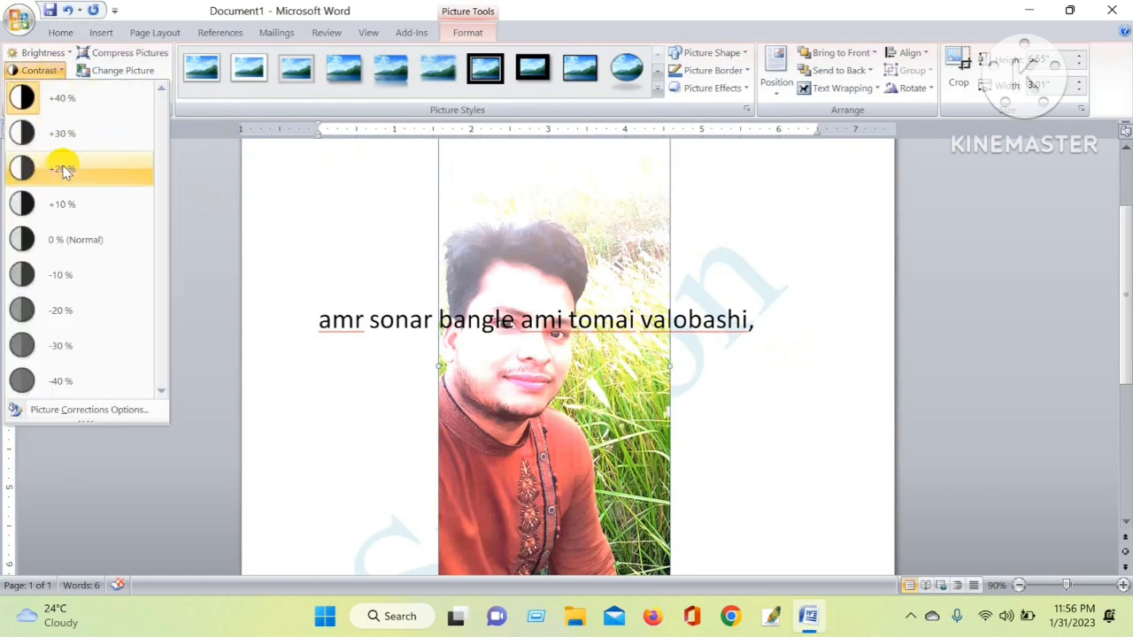
{"action": "left_click", "coordinate": [62, 169]}
{"action": "left_click", "coordinate": [43, 53]}
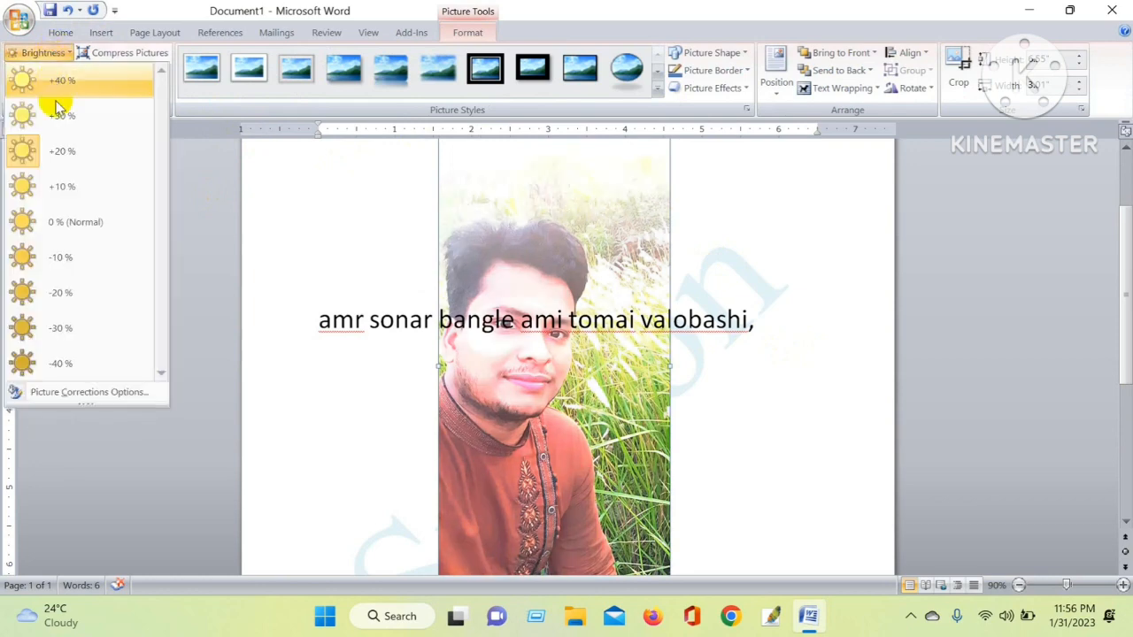
{"action": "left_click", "coordinate": [62, 80]}
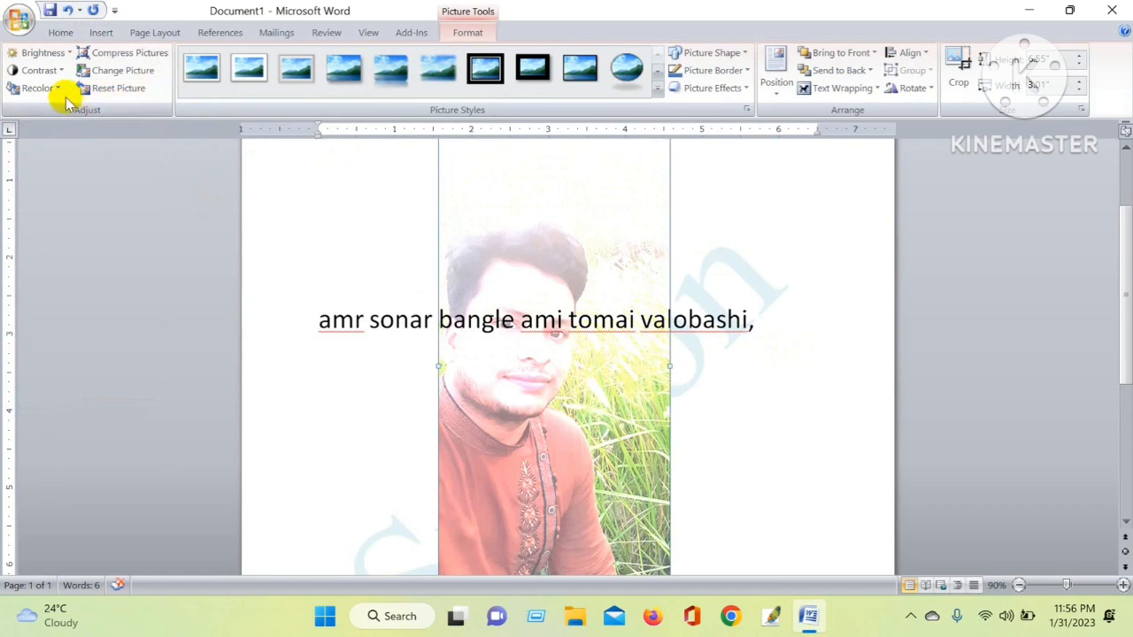
Recolor the picture, trying Sepia and a light blue variation before applying the Washout color mode
{"action": "left_click", "coordinate": [40, 87]}
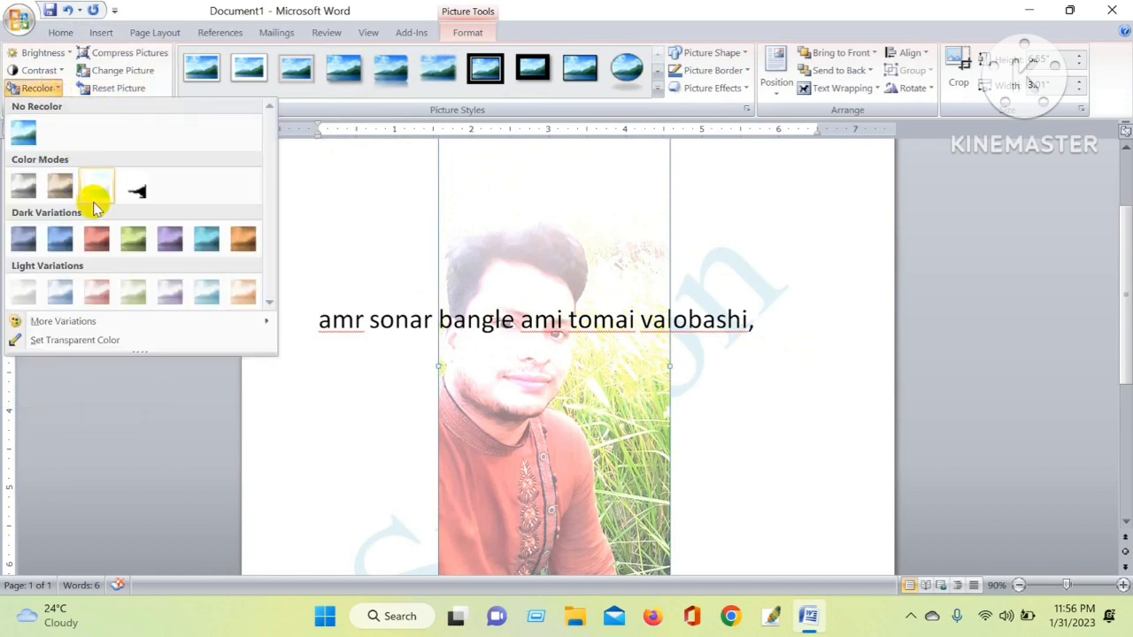
{"action": "left_click", "coordinate": [62, 189]}
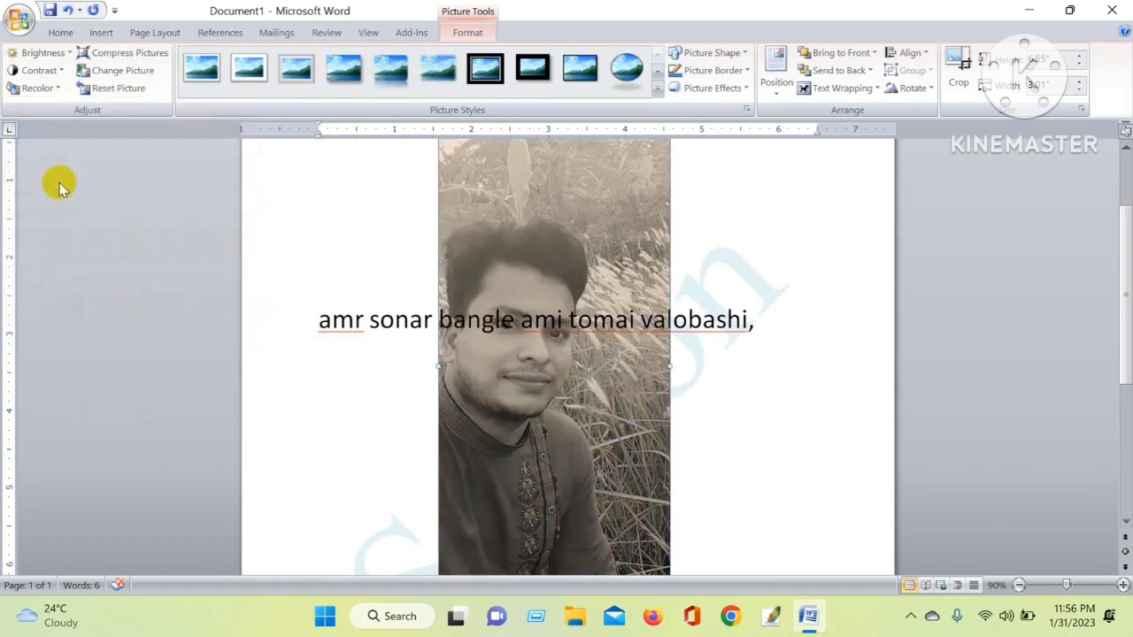
{"action": "left_click", "coordinate": [27, 86]}
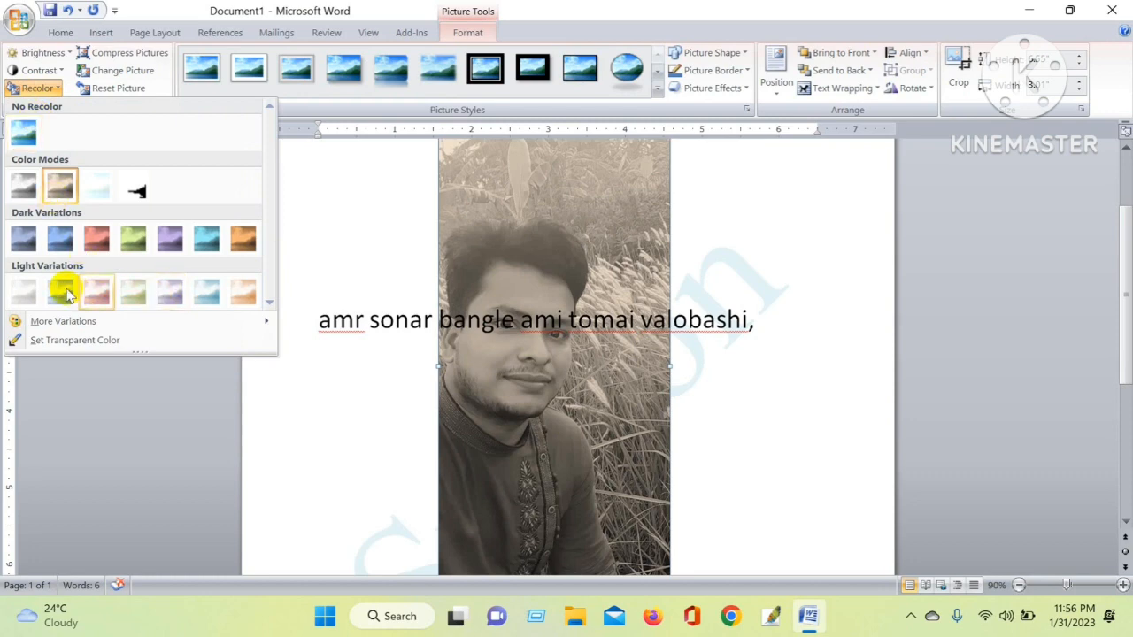
{"action": "left_click", "coordinate": [206, 293]}
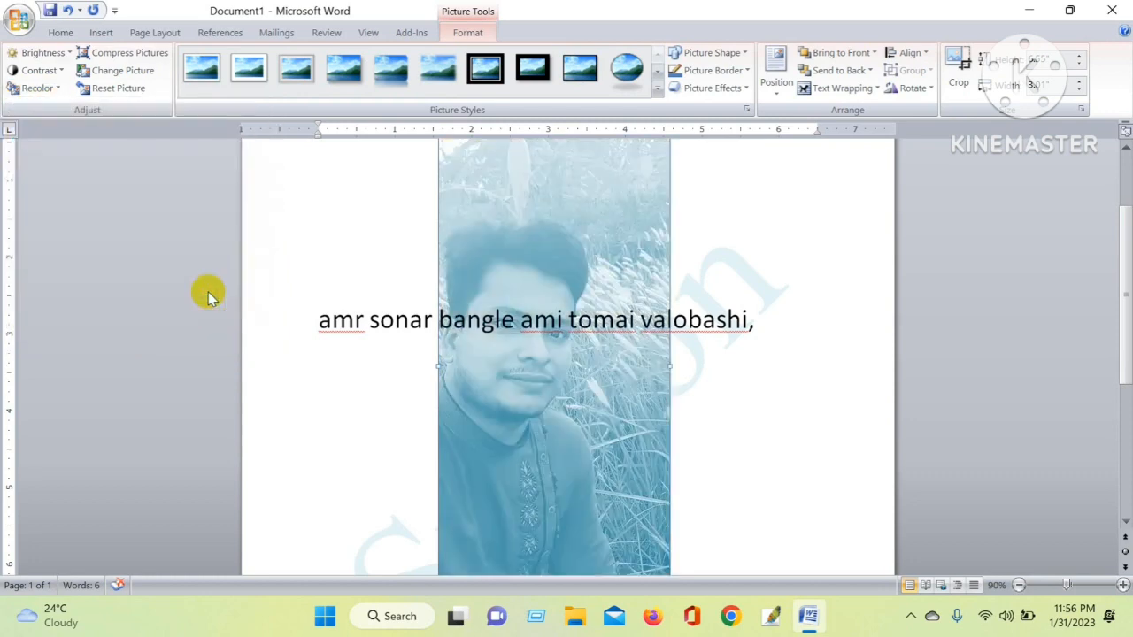
{"action": "left_click", "coordinate": [39, 89]}
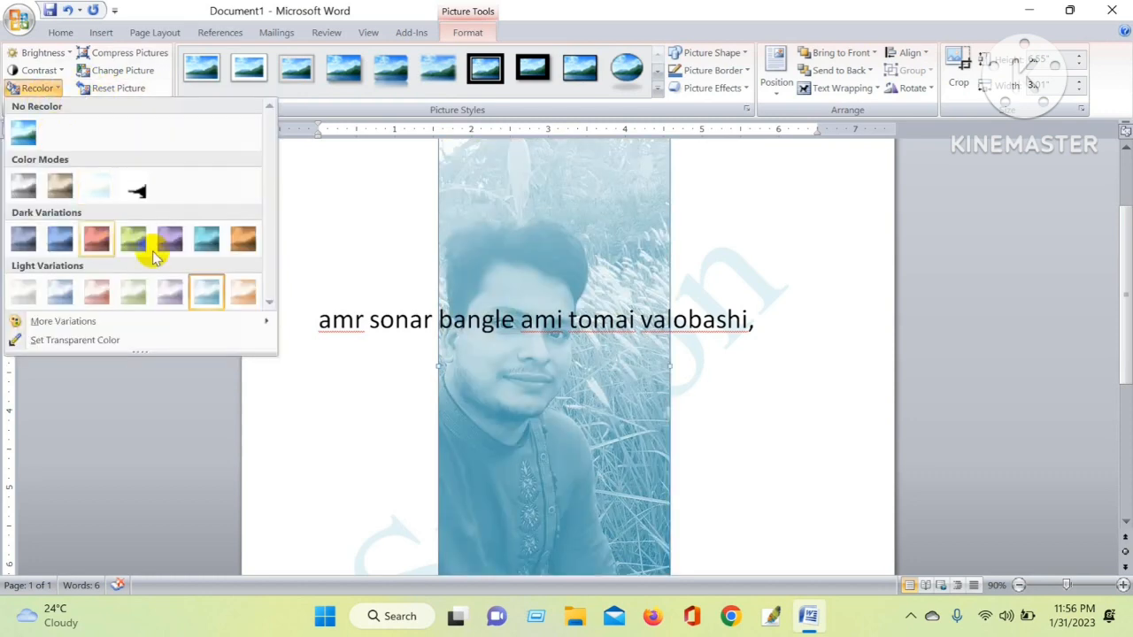
{"action": "left_click", "coordinate": [97, 200]}
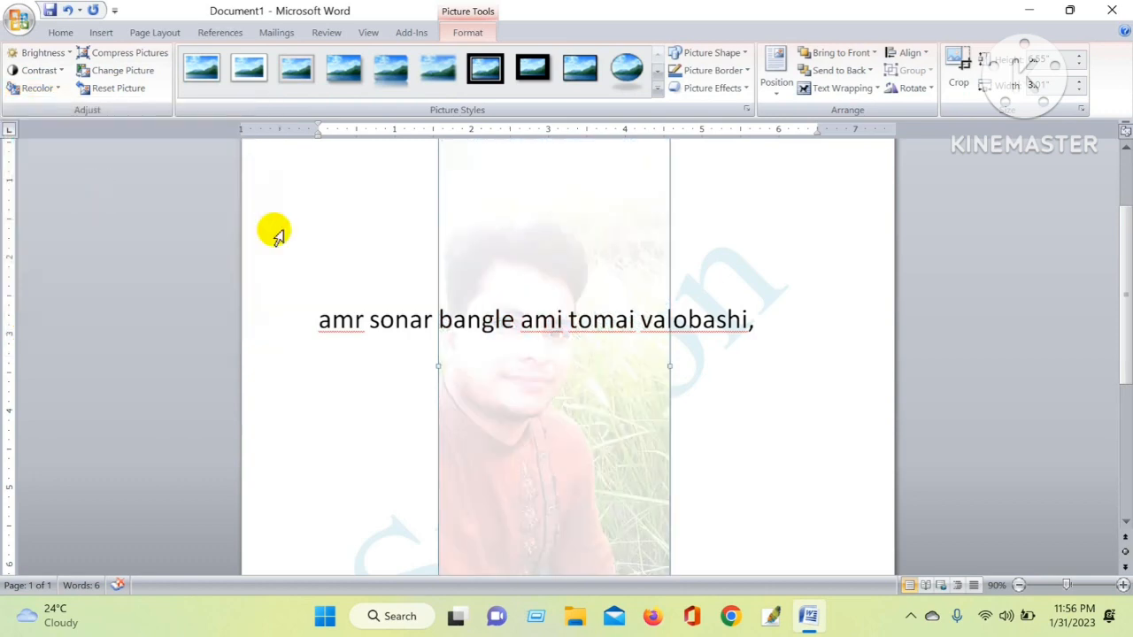
{"action": "left_click", "coordinate": [819, 227]}
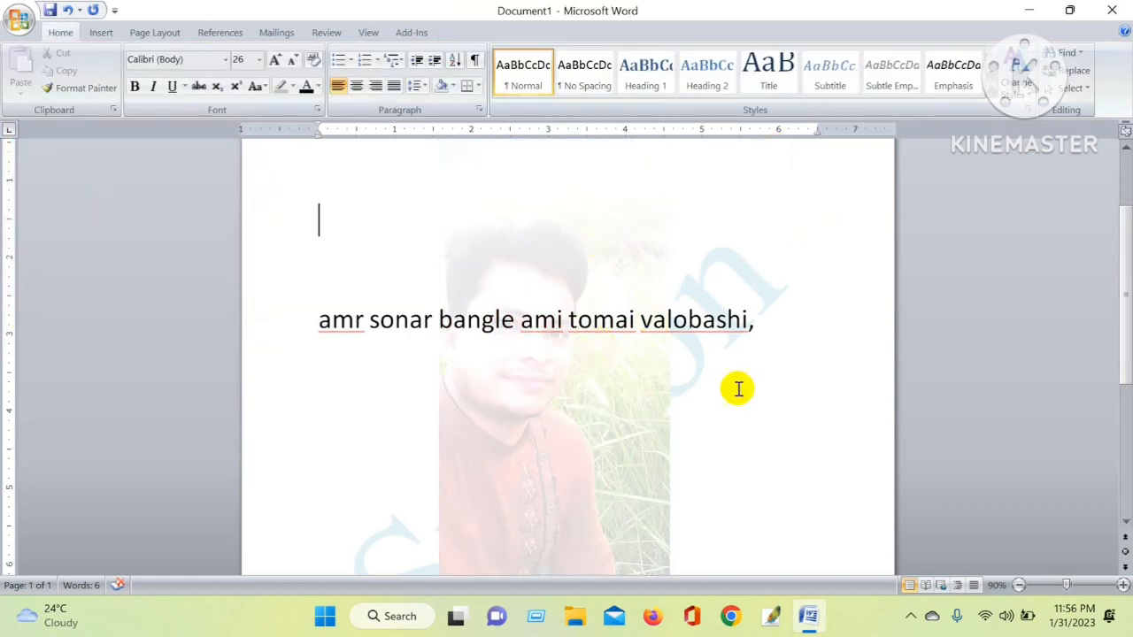
{"action": "scroll", "coordinate": [664, 368], "scroll_direction": "down", "scroll_amount": 2}
{"action": "scroll", "coordinate": [661, 358], "scroll_direction": "up", "scroll_amount": 2}
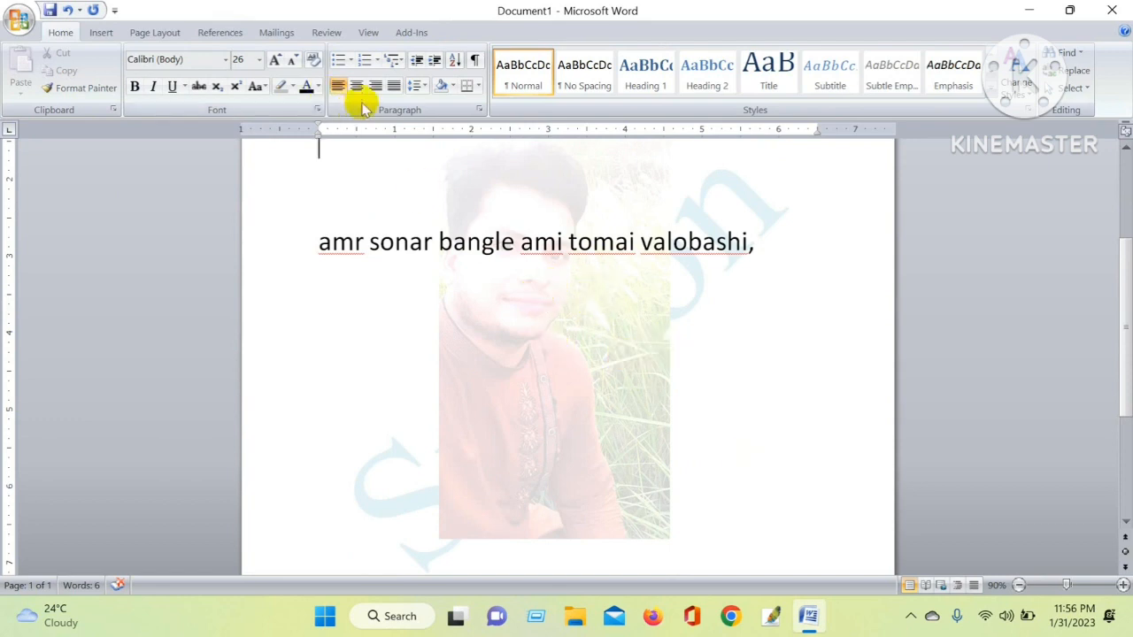
{"action": "left_click", "coordinate": [155, 33]}
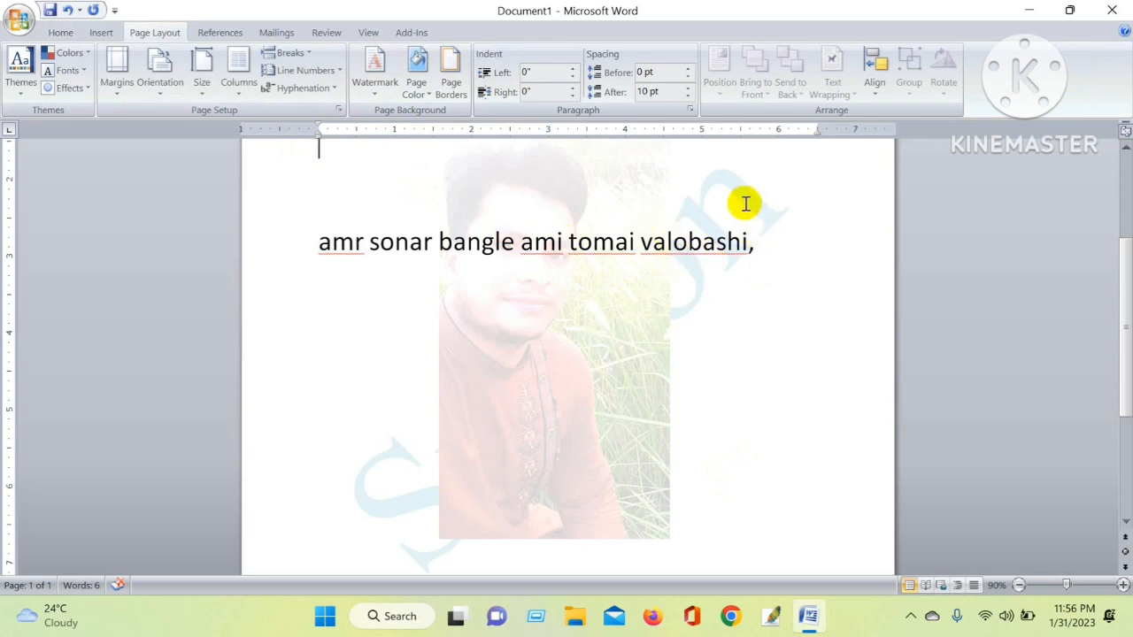
{"action": "left_click", "coordinate": [375, 71]}
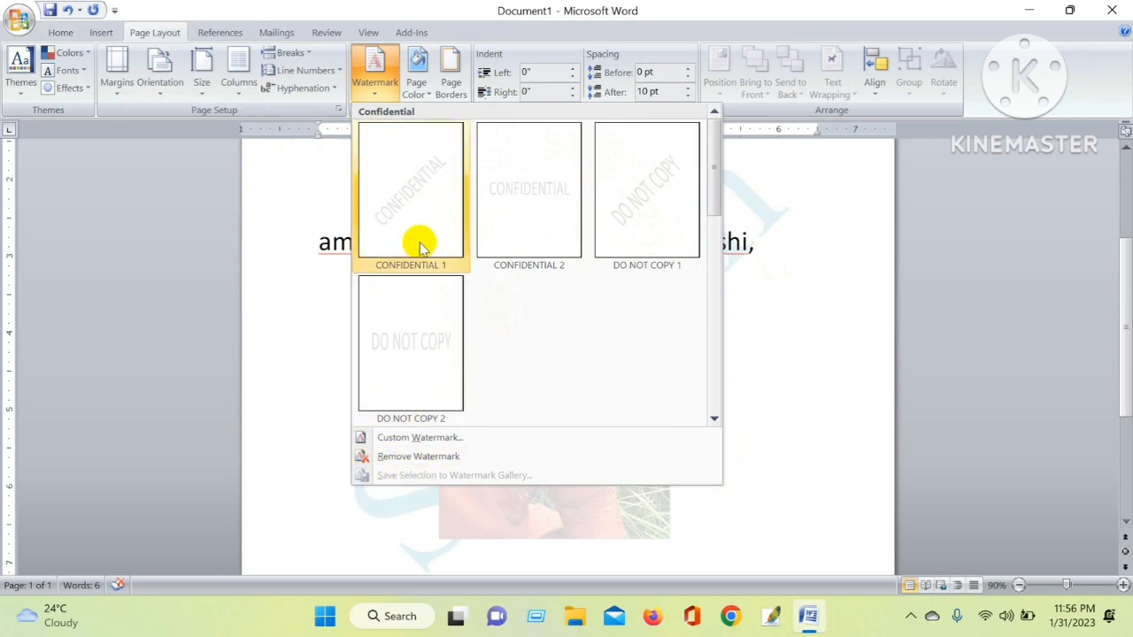
{"action": "left_click", "coordinate": [456, 438]}
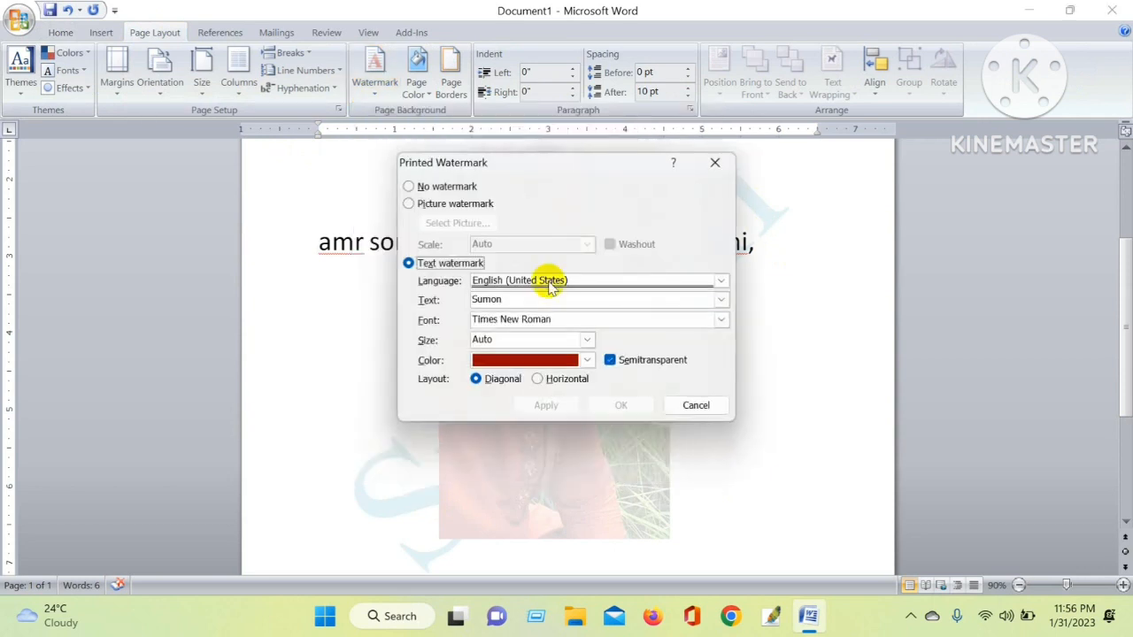
{"action": "left_click", "coordinate": [712, 165]}
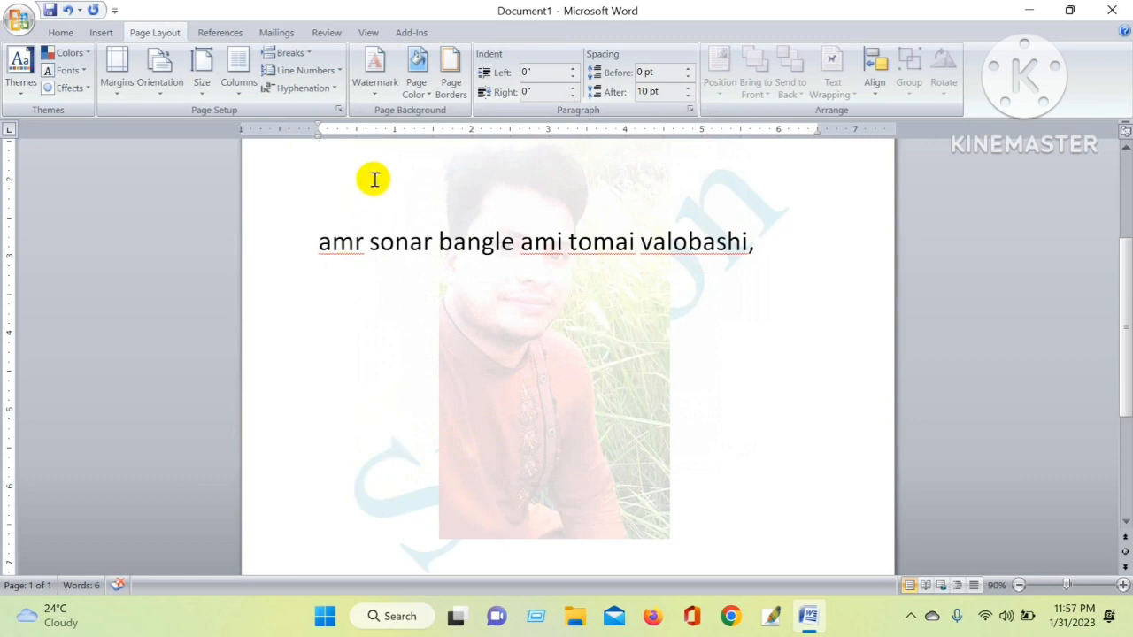
Remove the document's watermark
{"action": "left_click", "coordinate": [366, 87]}
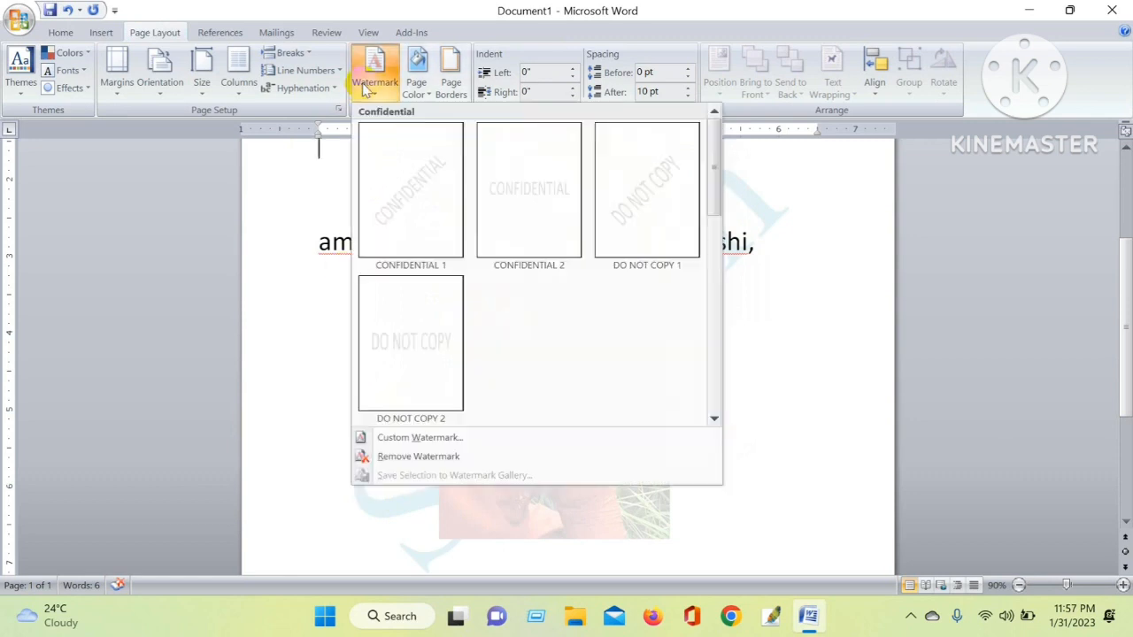
{"action": "left_click", "coordinate": [416, 459]}
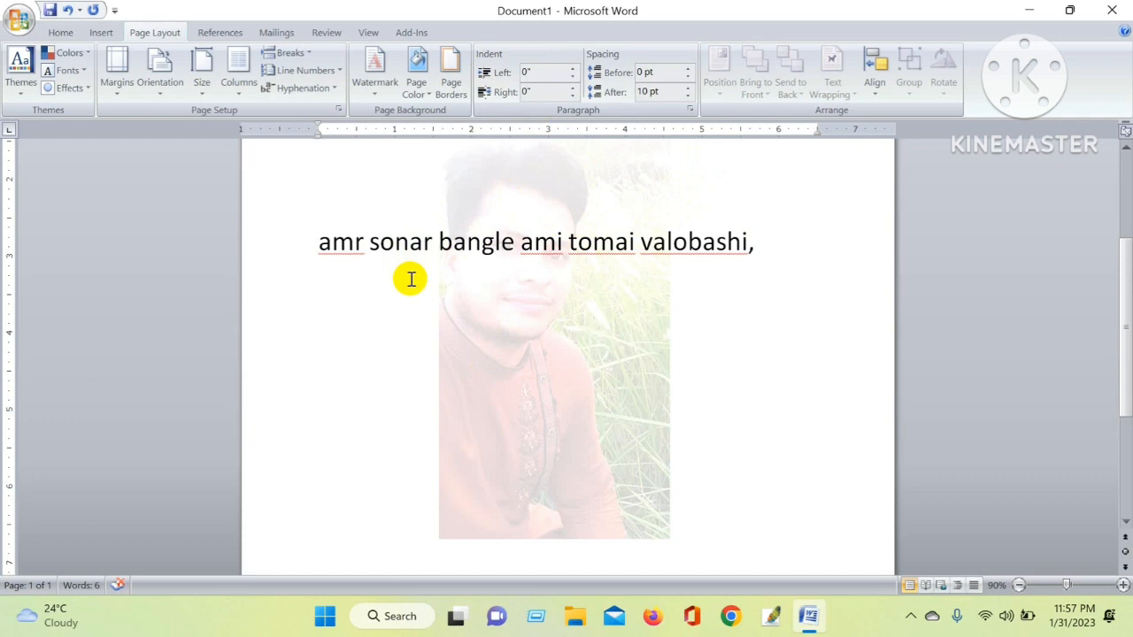
Set the page color, trying blue, light green and white before applying a light lavender theme color
{"action": "left_click", "coordinate": [413, 65]}
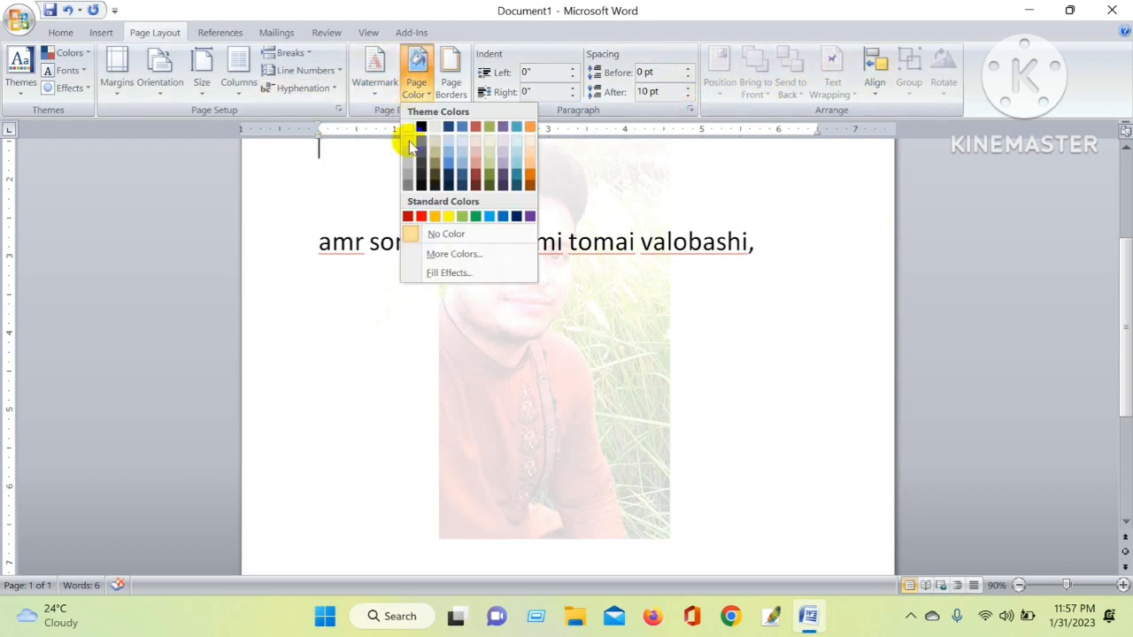
{"action": "left_click", "coordinate": [451, 156]}
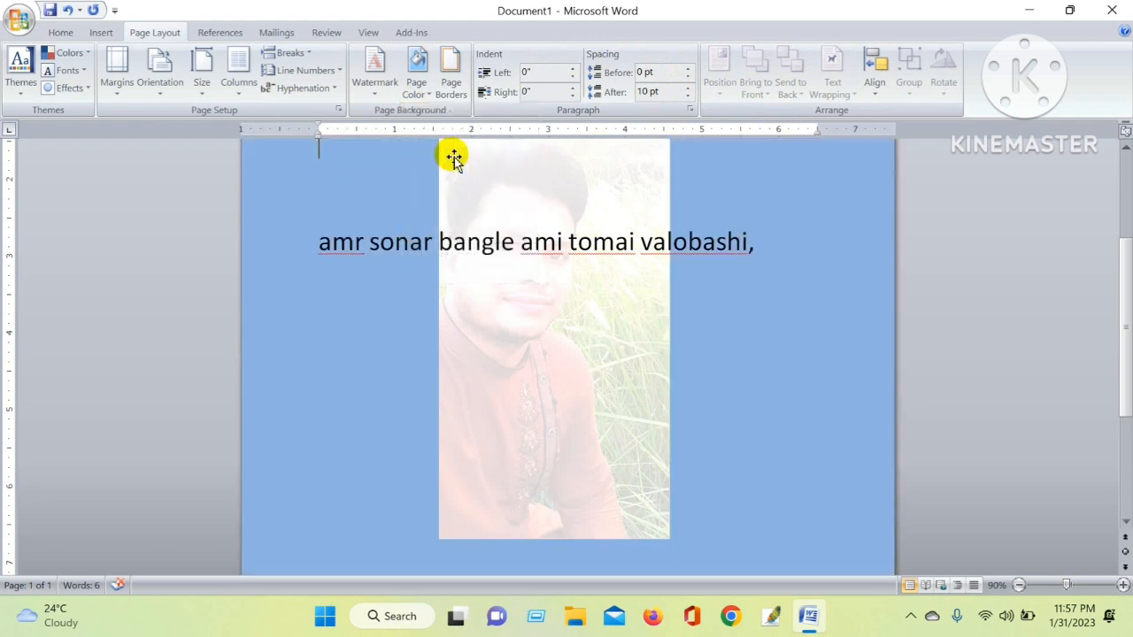
{"action": "left_click", "coordinate": [428, 92]}
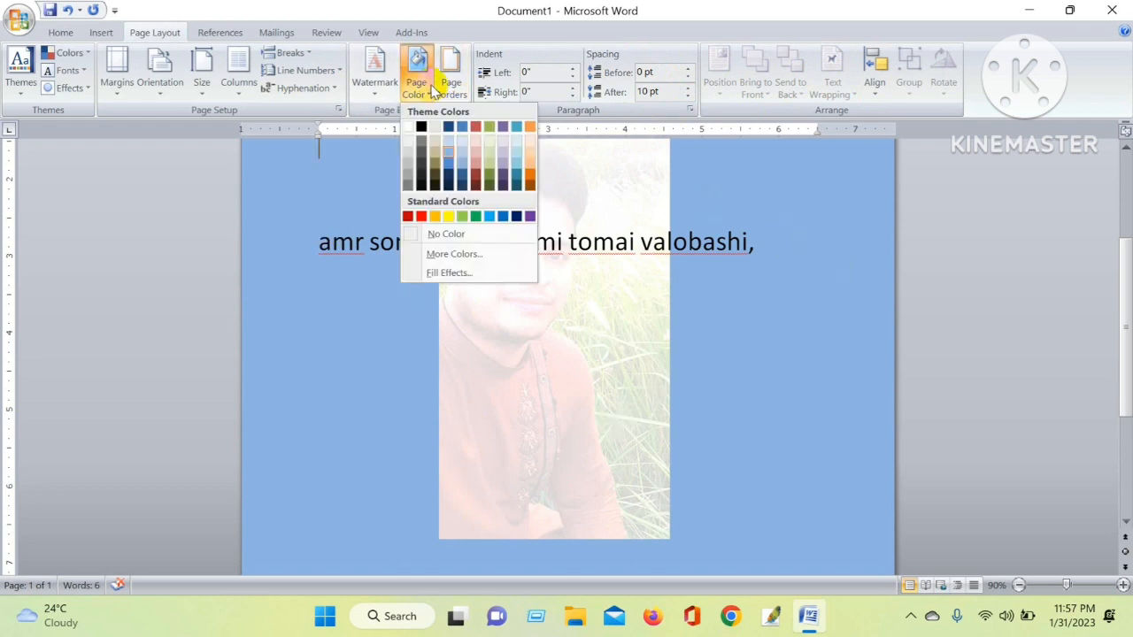
{"action": "left_click", "coordinate": [490, 143]}
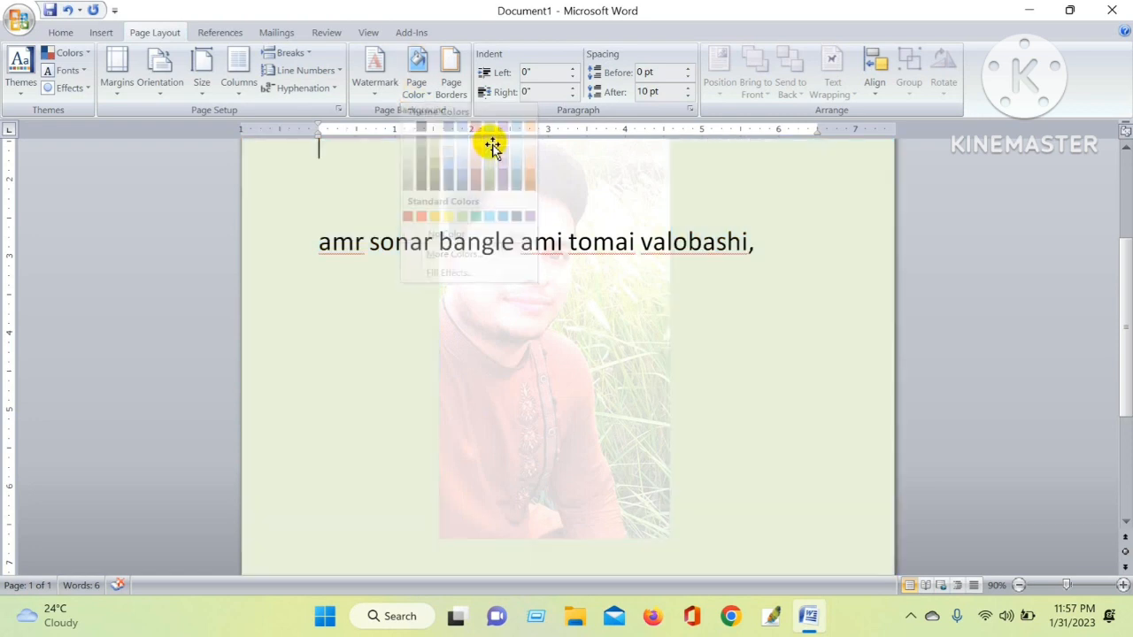
{"action": "left_click", "coordinate": [416, 75]}
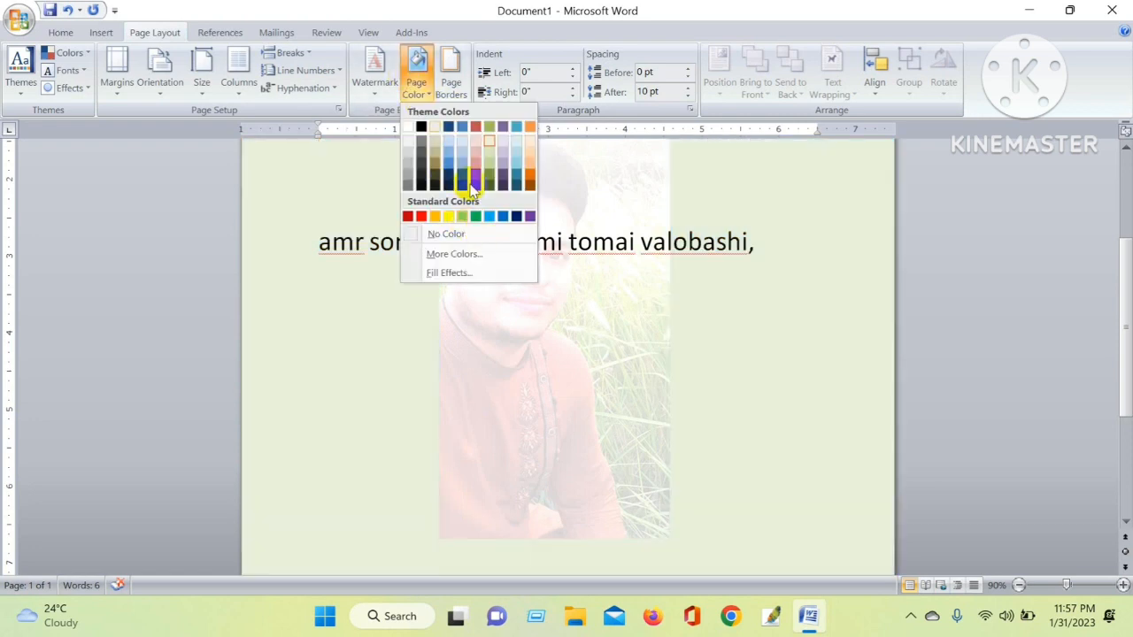
{"action": "left_click", "coordinate": [405, 146]}
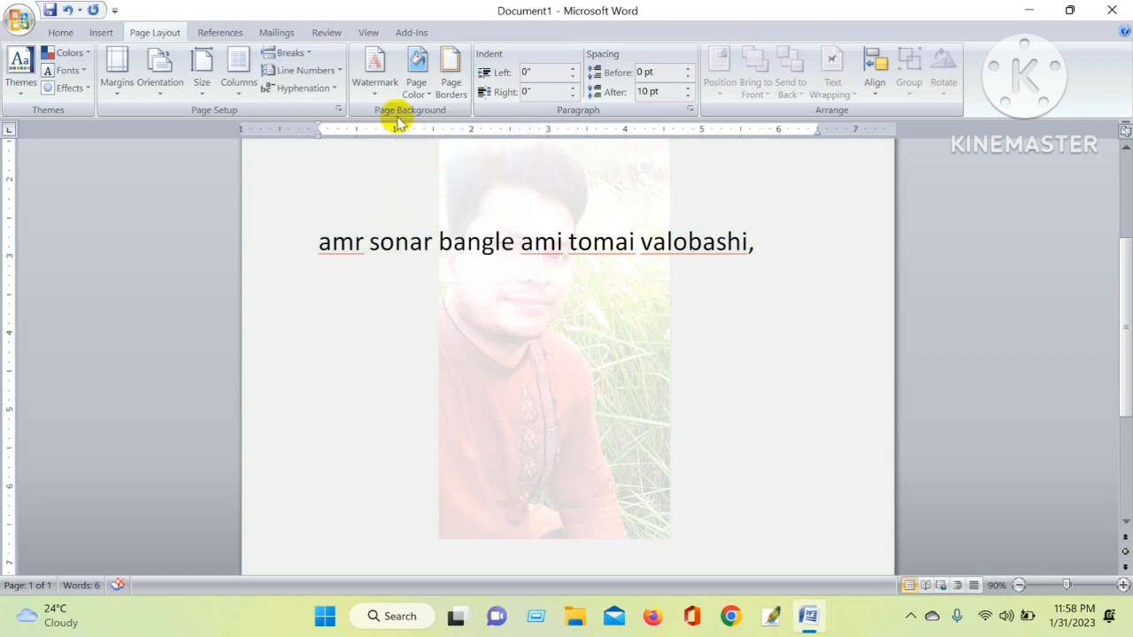
{"action": "left_click", "coordinate": [417, 81]}
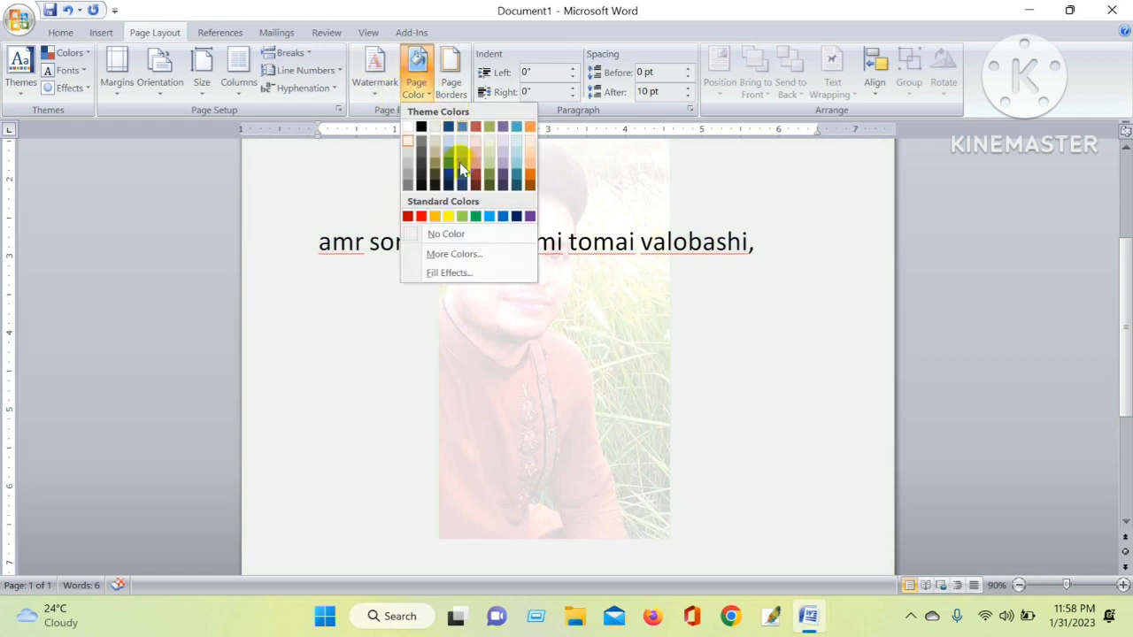
{"action": "left_click", "coordinate": [504, 141]}
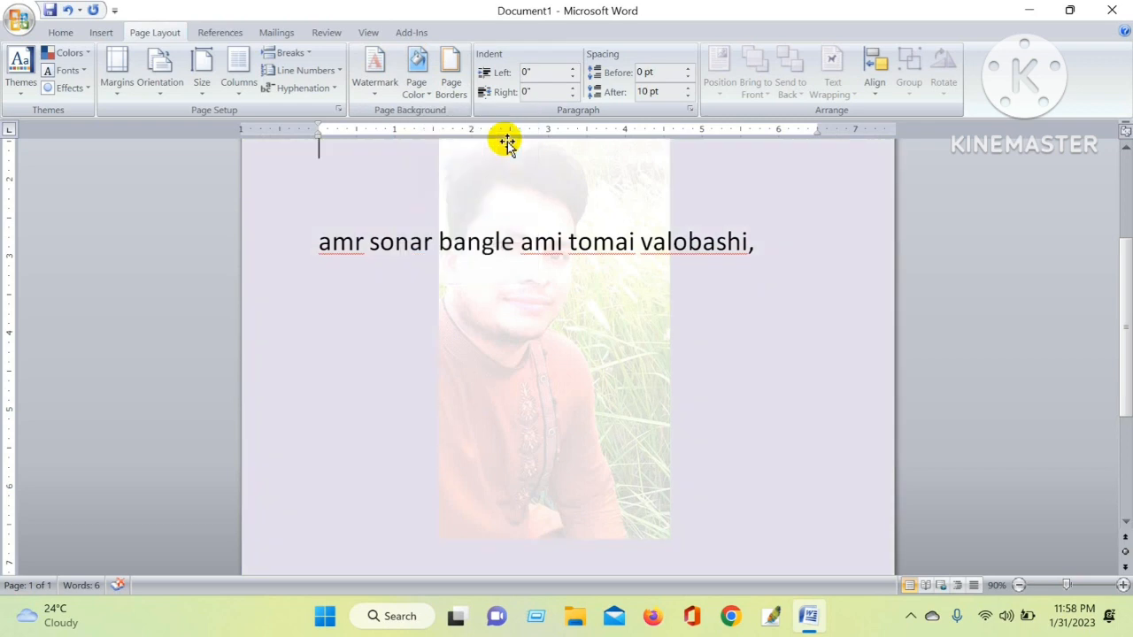
{"action": "left_click", "coordinate": [427, 82]}
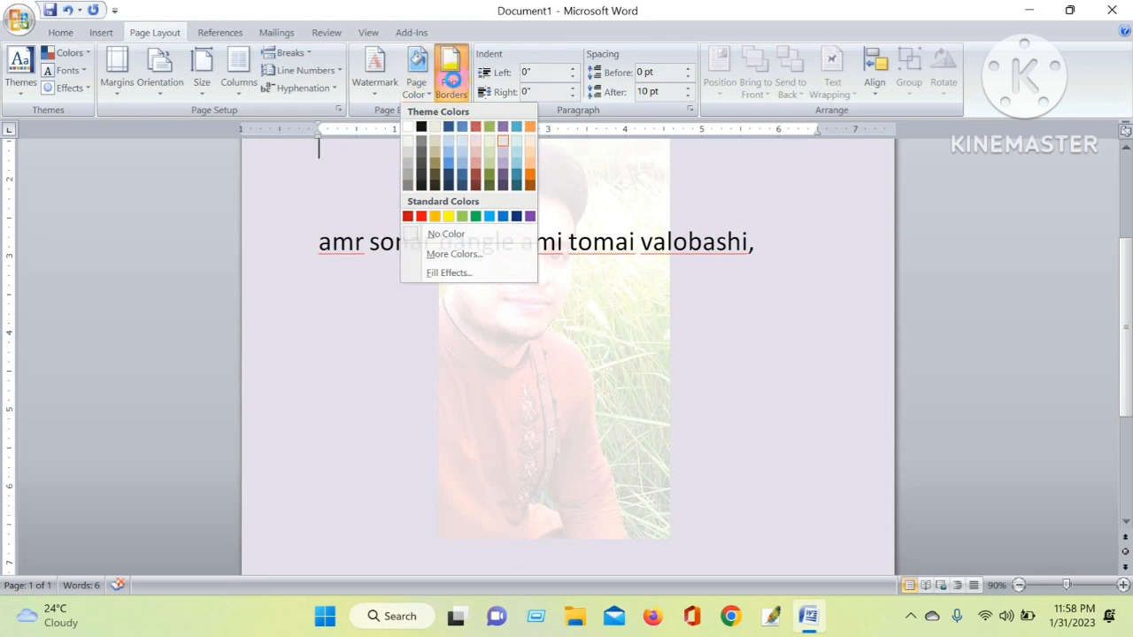
{"action": "left_click", "coordinate": [450, 80]}
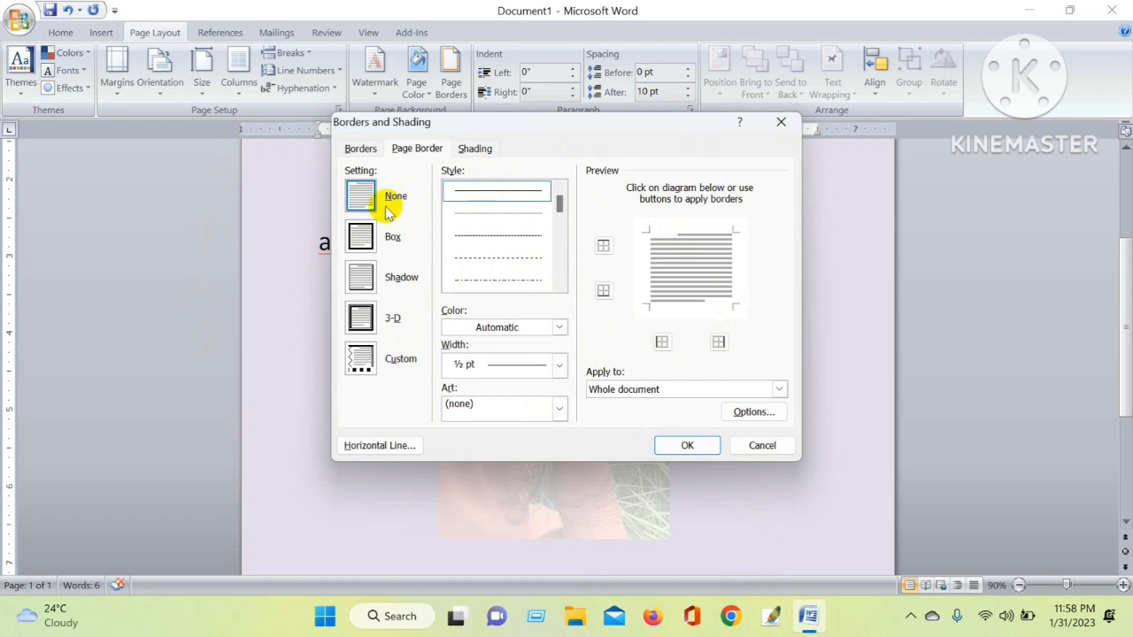
{"action": "left_click", "coordinate": [781, 123]}
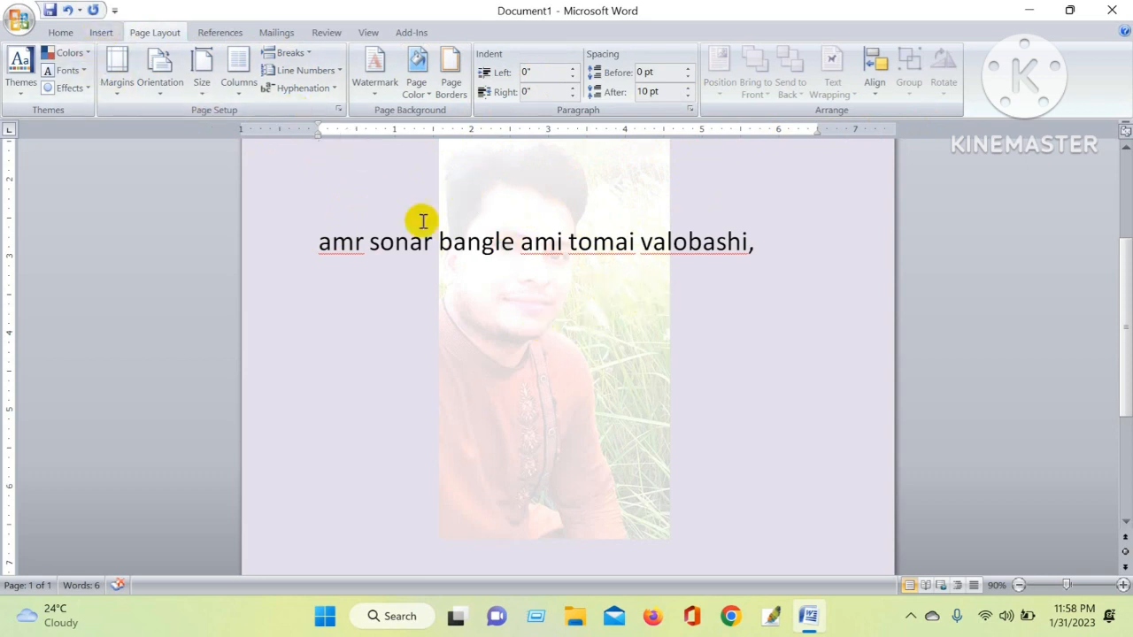
{"action": "left_click", "coordinate": [100, 32]}
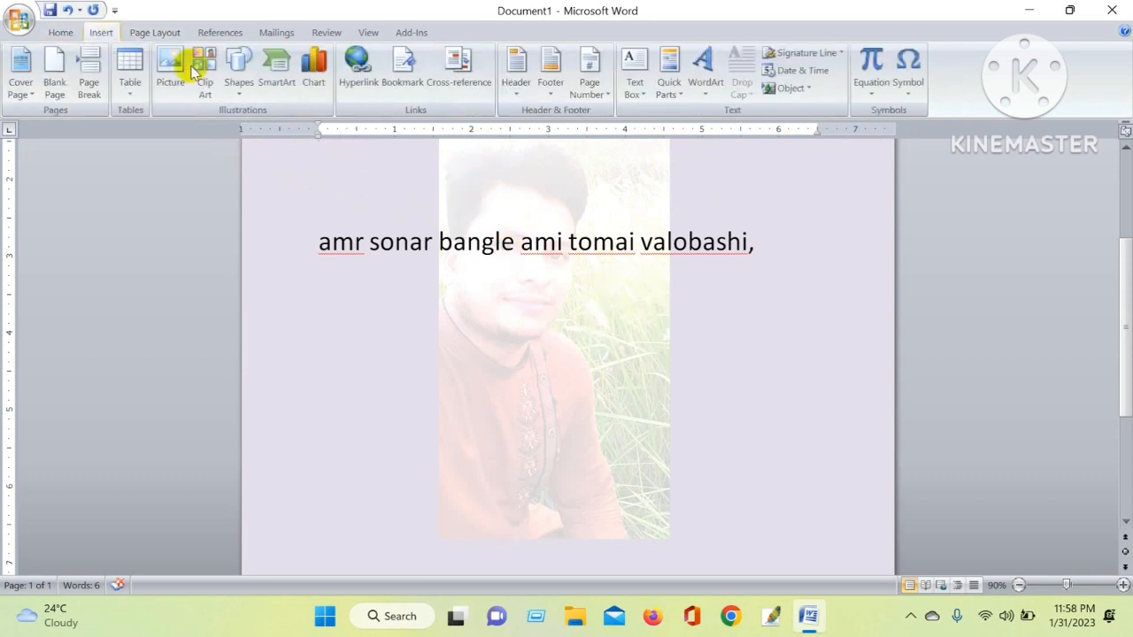